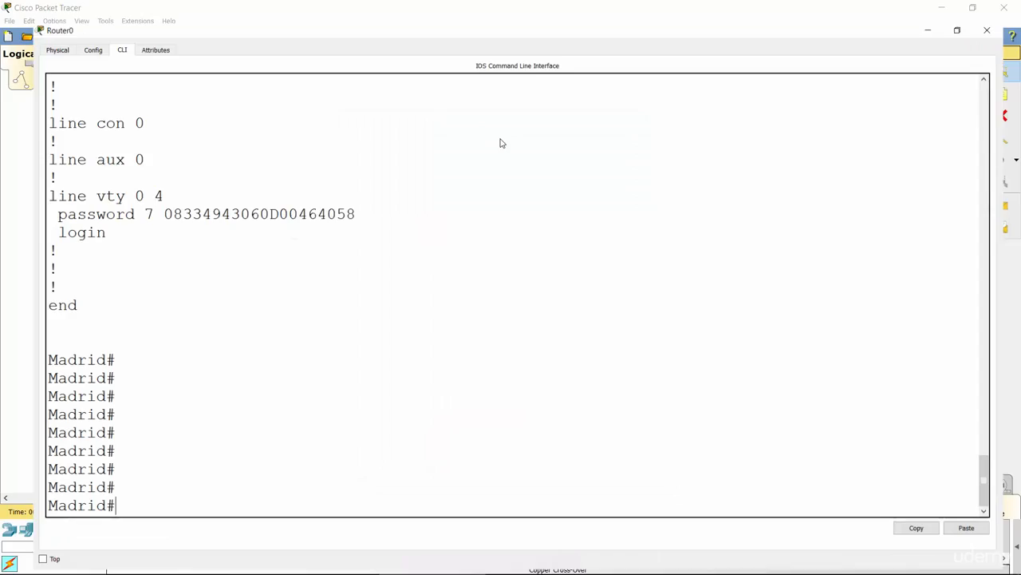
Enter global configuration mode on the Madrid router with conf t
key("Return")
key("Return")
key("Return")
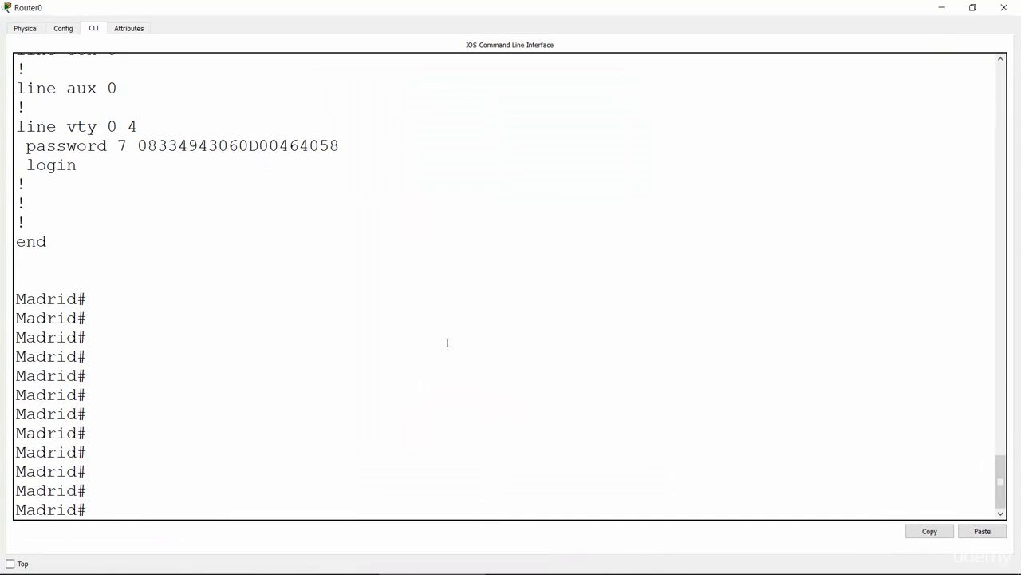
type("conf t")
key("Return")
key("Return")
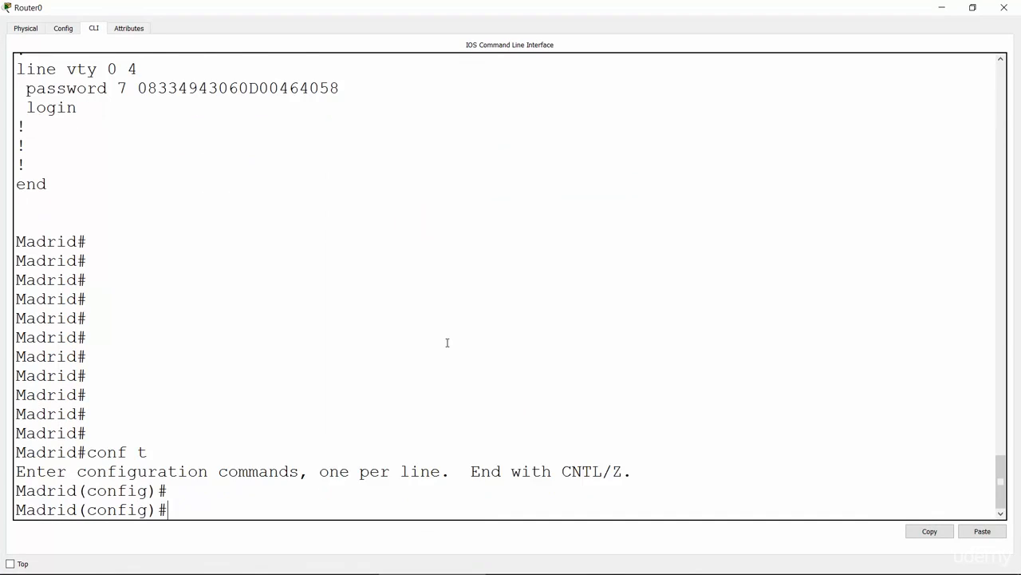
key("Return")
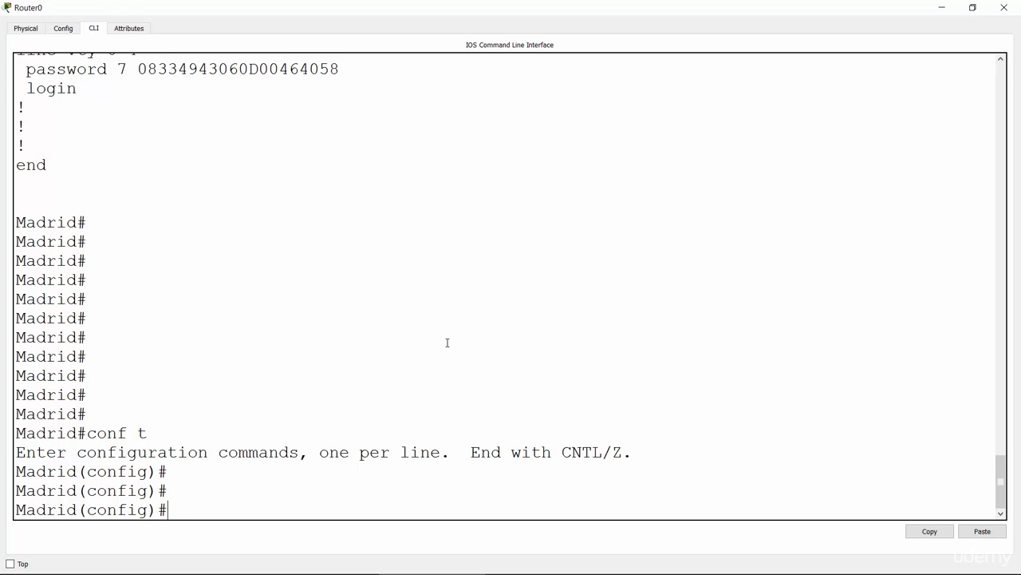
Enter interface configuration mode for gig 0/0 on the Madrid router
type("inter")
key("Tab")
type("g")
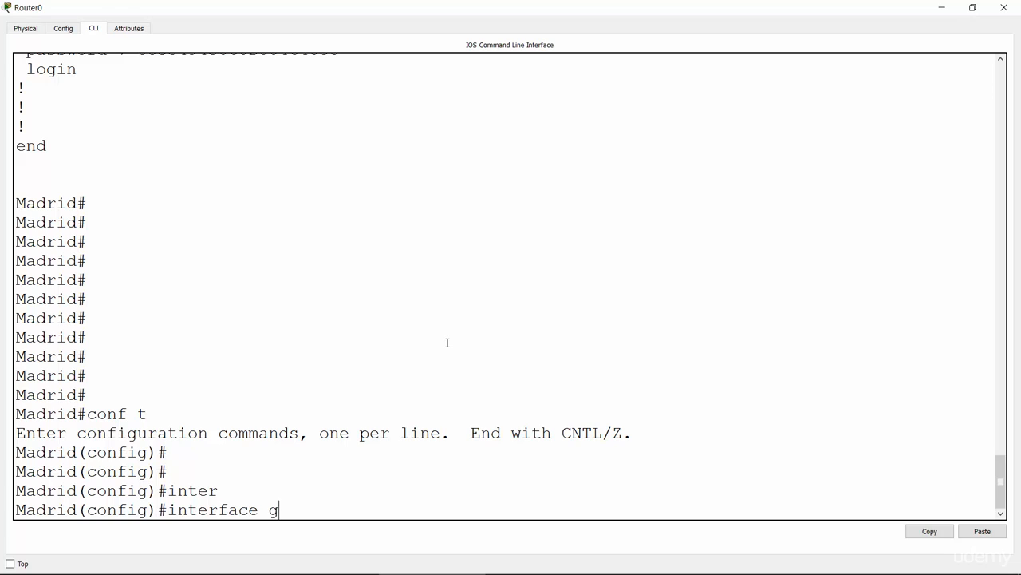
type("ig 0/0")
key("Return")
key("Return")
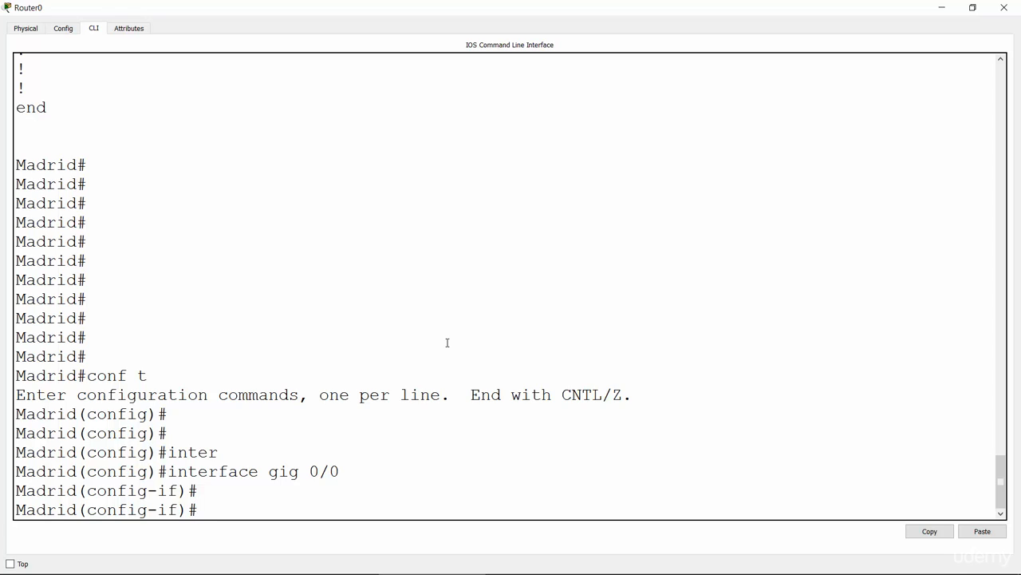
type("ip add")
key("Tab")
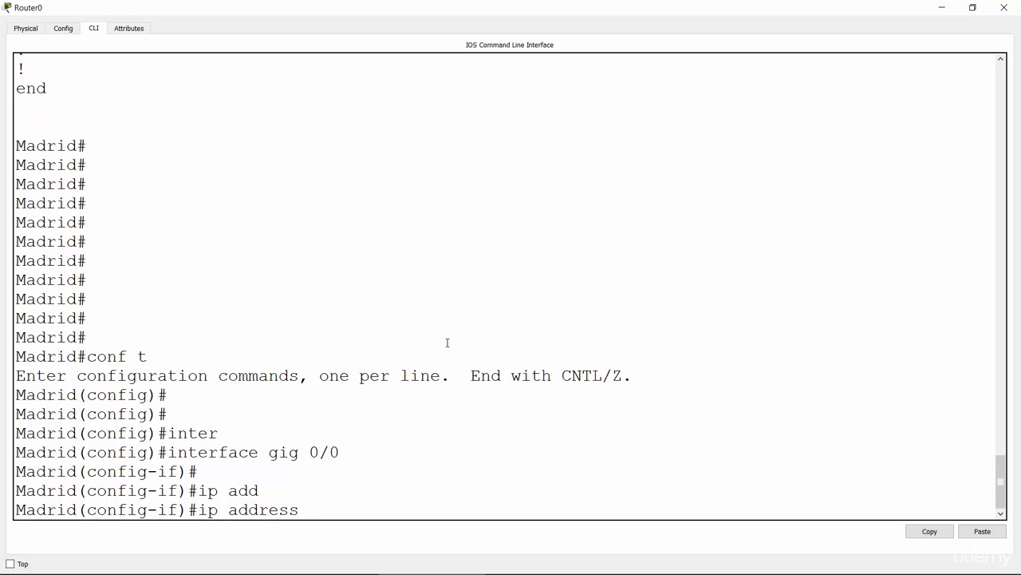
key("BackSpace")
key("BackSpace")
key("BackSpace")
key("BackSpace")
key("BackSpace")
key("BackSpace")
key("BackSpace")
key("BackSpace")
key("BackSpace")
key("BackSpace")
key("BackSpace")
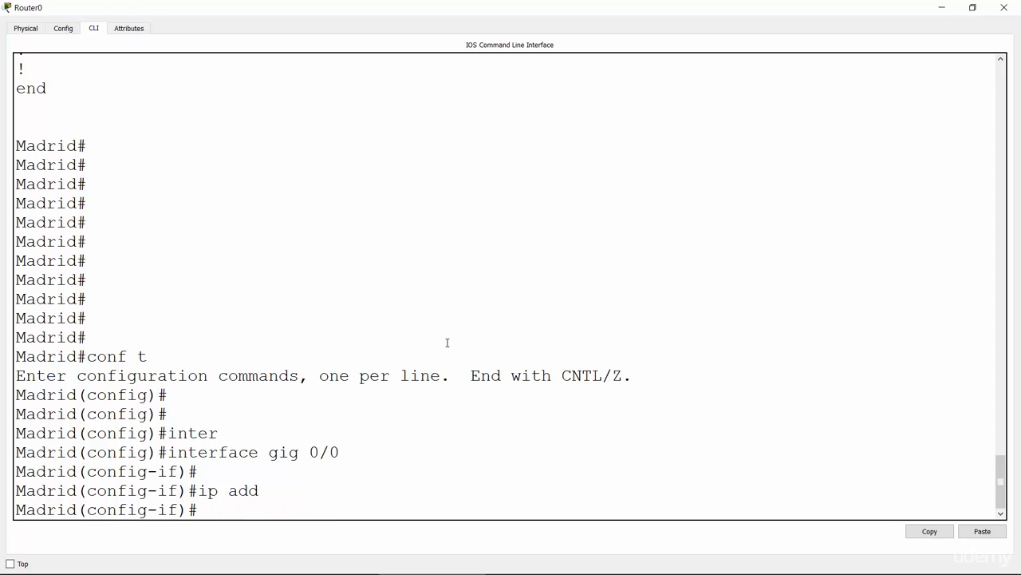
Begin an ipv6 address command for Madrid's gig 0/0 interface, starting the address with 2001
type("ipv")
key("Tab")
type("6 add")
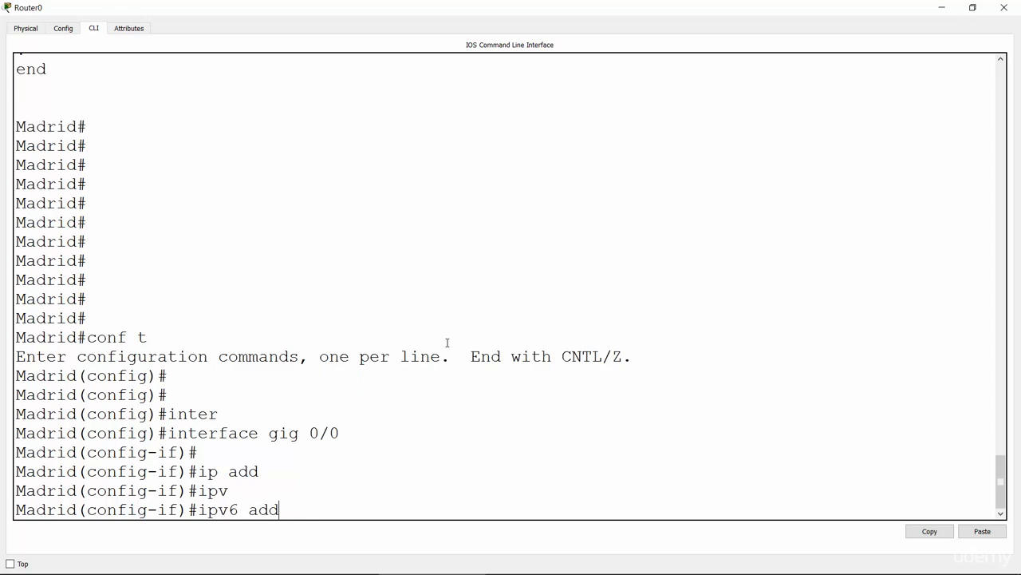
key("Tab")
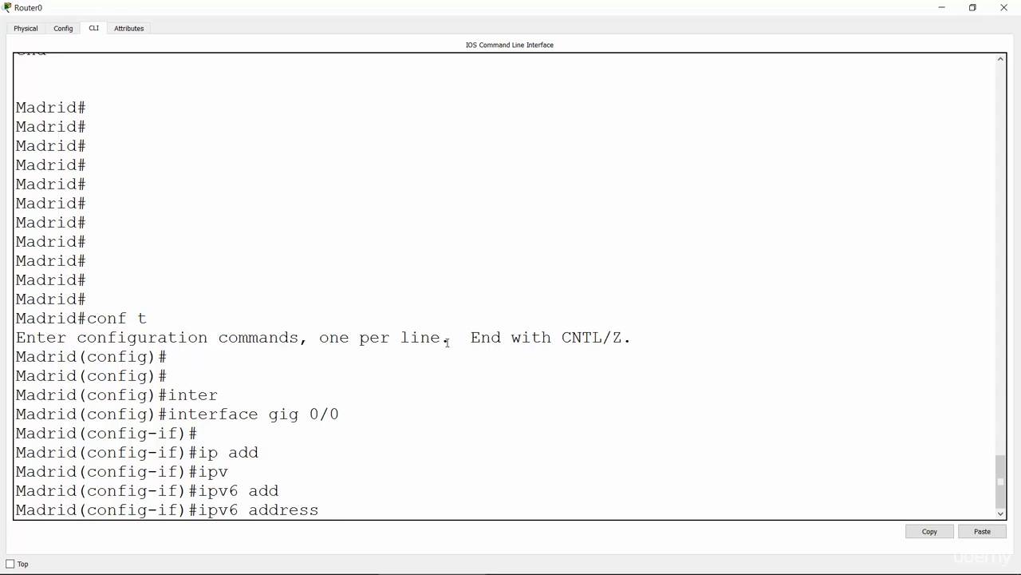
type("2001:bcd:")
Check the IPv6 address of Madrid's Gig0/0 on the PowerPoint lab slide and return to the Router0 CLI
key("alt+Tab")
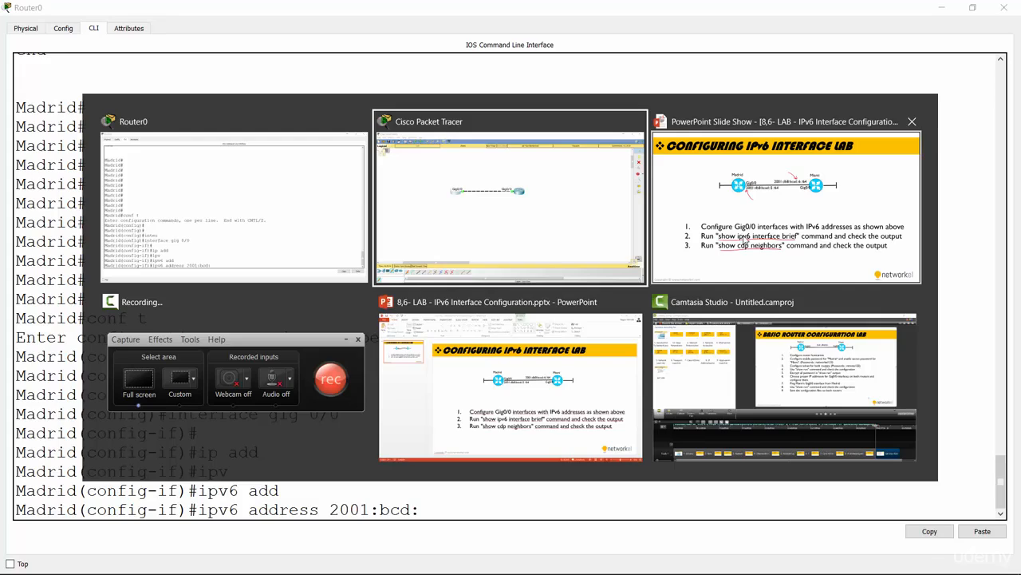
left_click(745, 240)
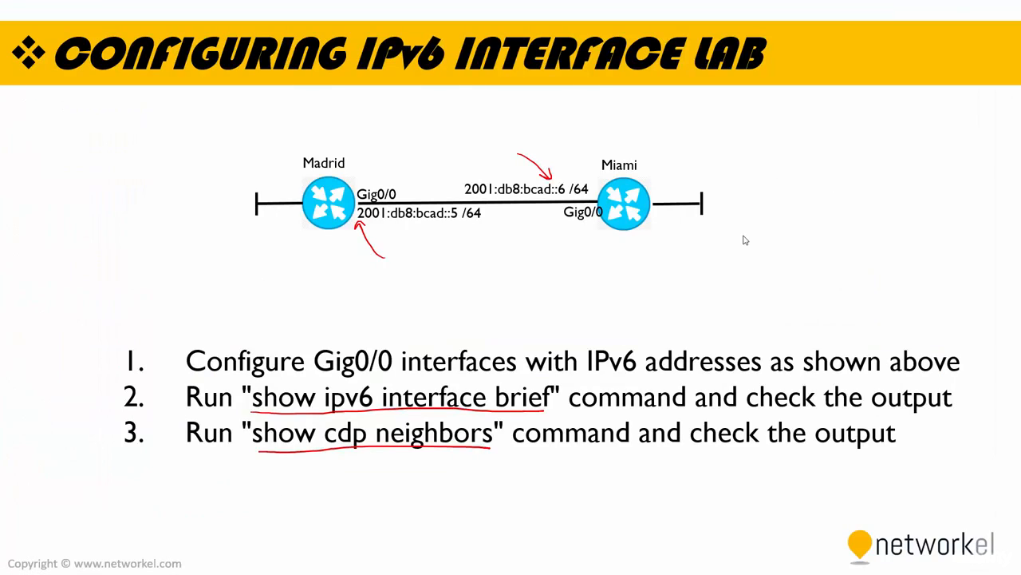
key("alt+Tab")
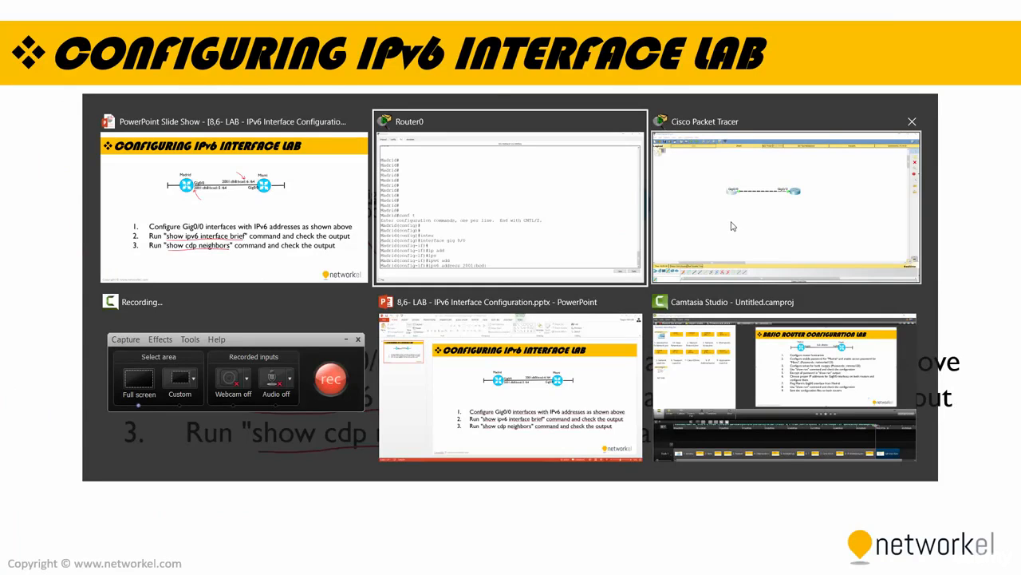
left_click(508, 231)
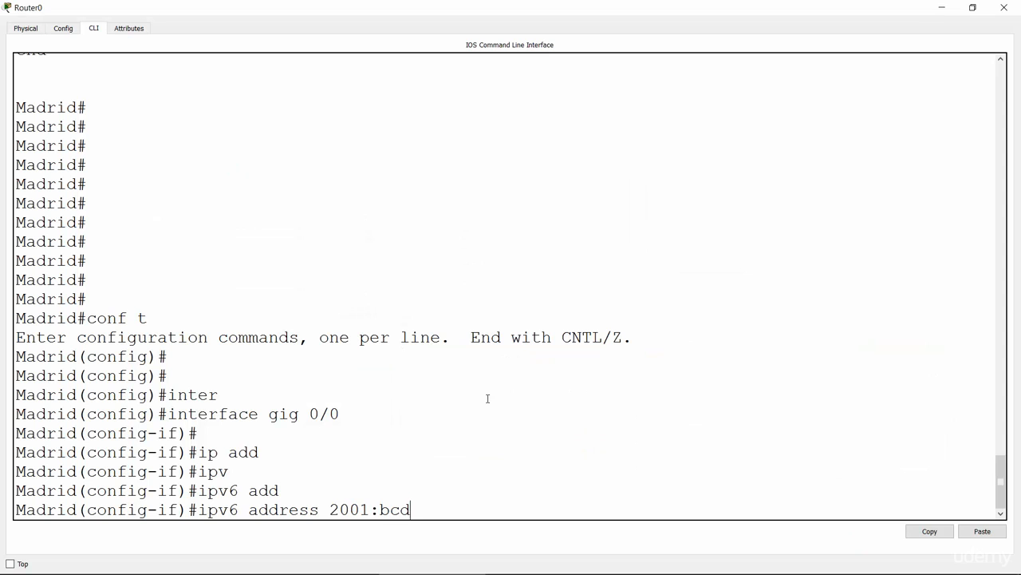
Correct the pending command to assign 2001:db8:bcad::5/64 to Madrid's gig 0/0, and enable the interface with no shut
key("BackSpace")
key("BackSpace")
key("BackSpace")
key("BackSpace")
type(":db8:bcad::5/64")
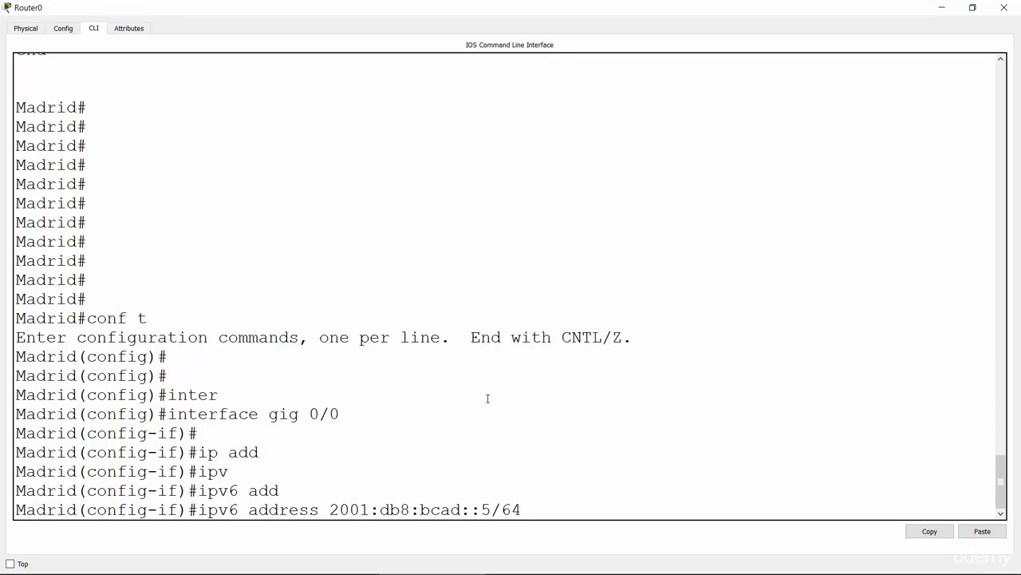
key("Return")
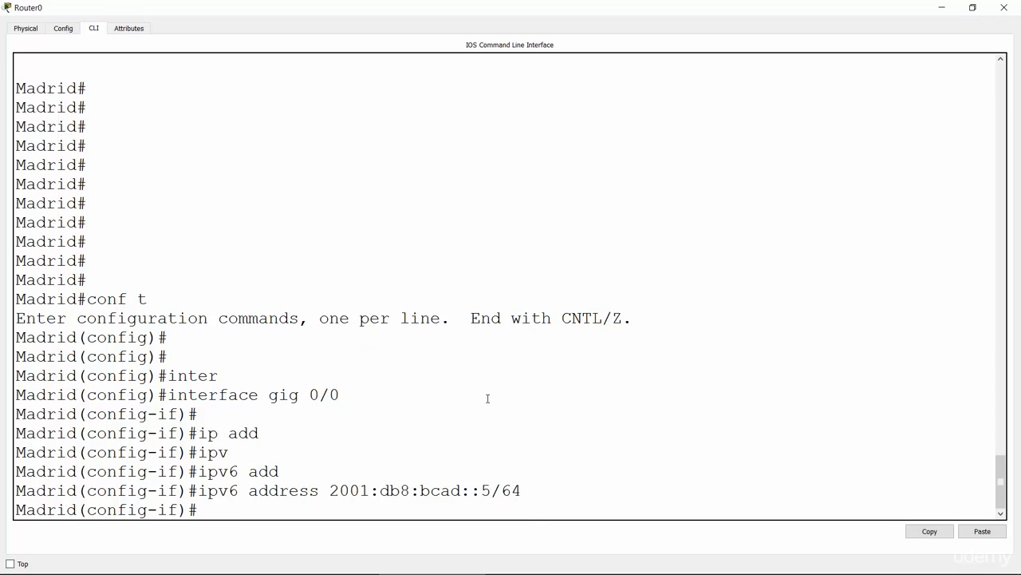
type("no shut")
key("Return")
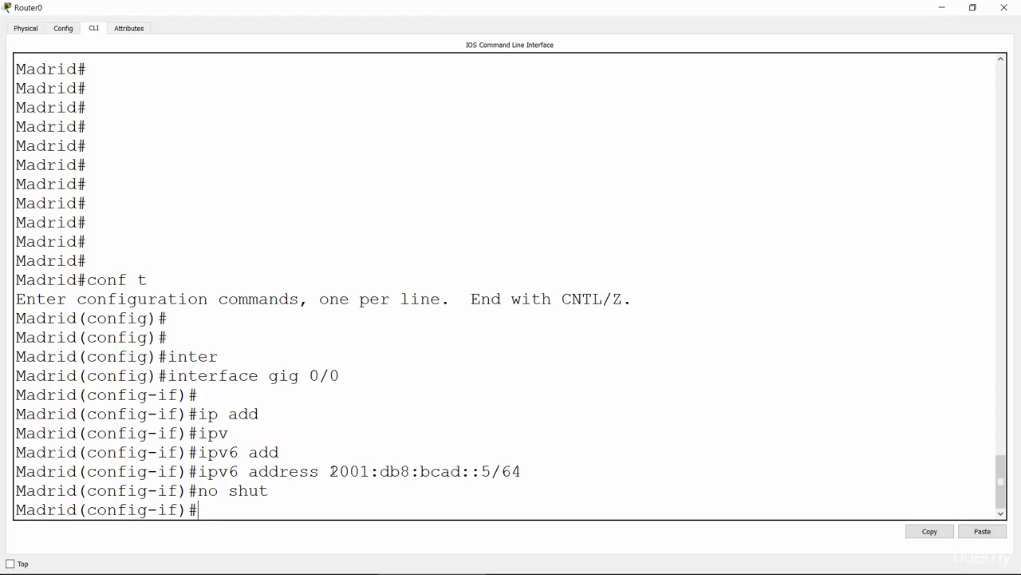
Copy the address 2001:db8:bcad::5/64 from Madrid's CLI and check Miami's Gig0/0 address on the PowerPoint lab slide
left_click_drag(330, 470, 523, 471)
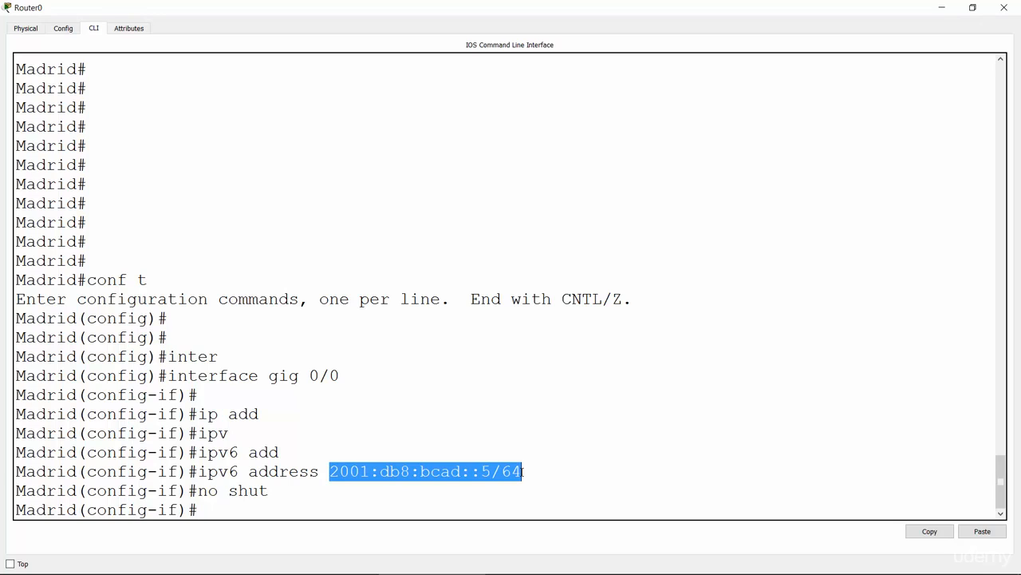
right_click(522, 472)
left_click(535, 481)
key("alt+Tab")
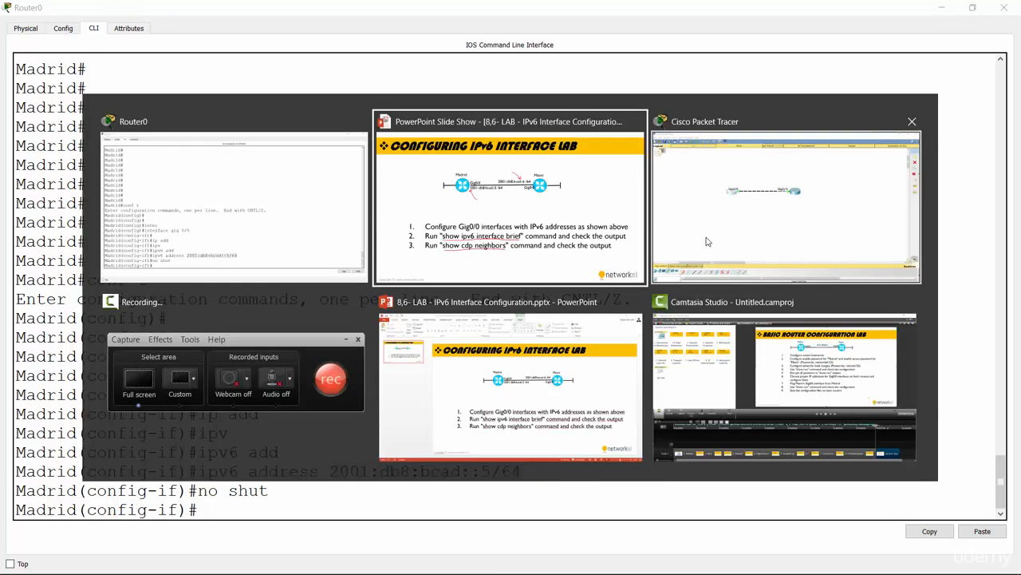
left_click(618, 216)
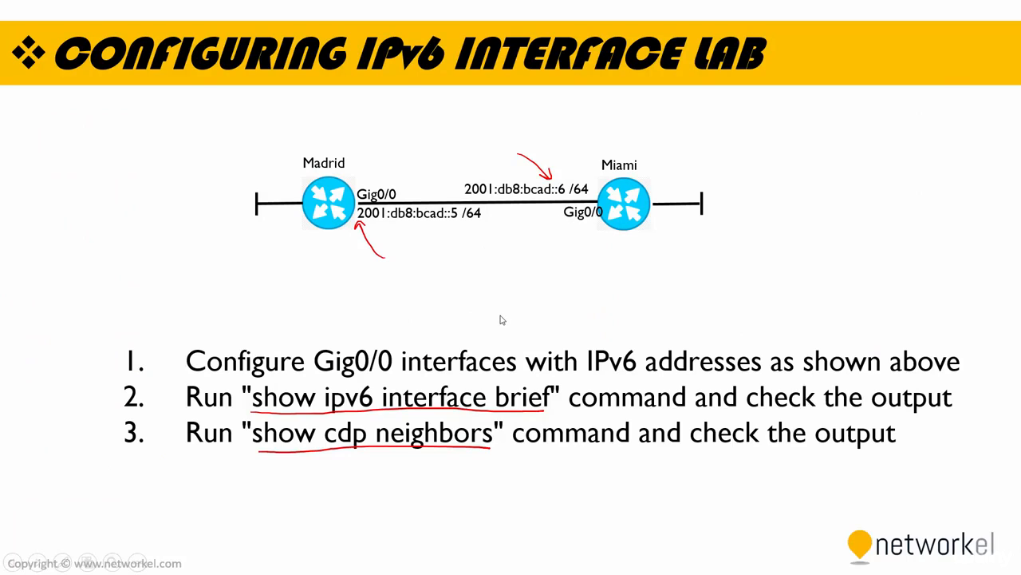
Switch to the Cisco Packet Tracer workspace and open the Miami router's CLI in a maximized window
key("alt+Tab")
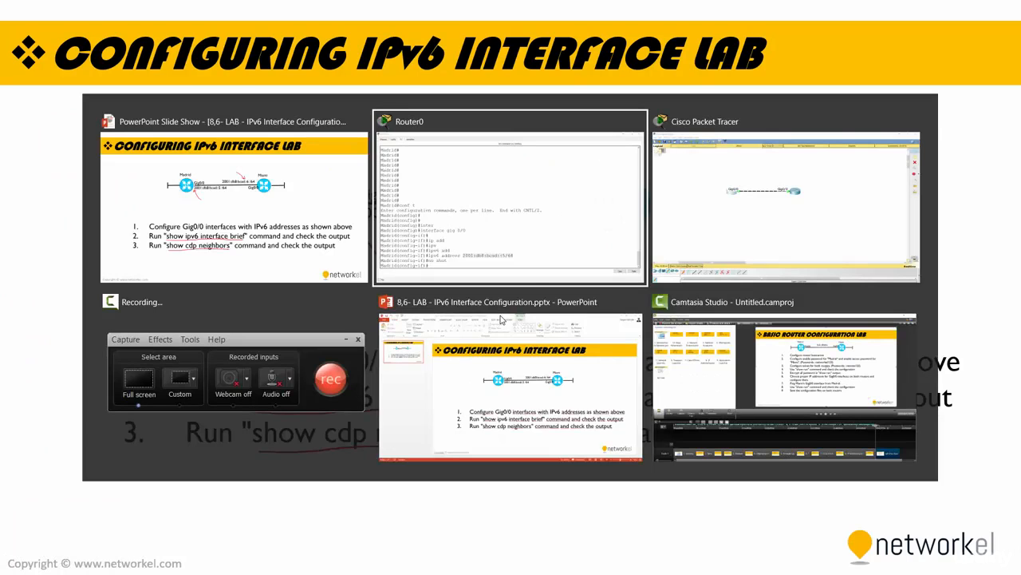
left_click(724, 238)
left_click(557, 233)
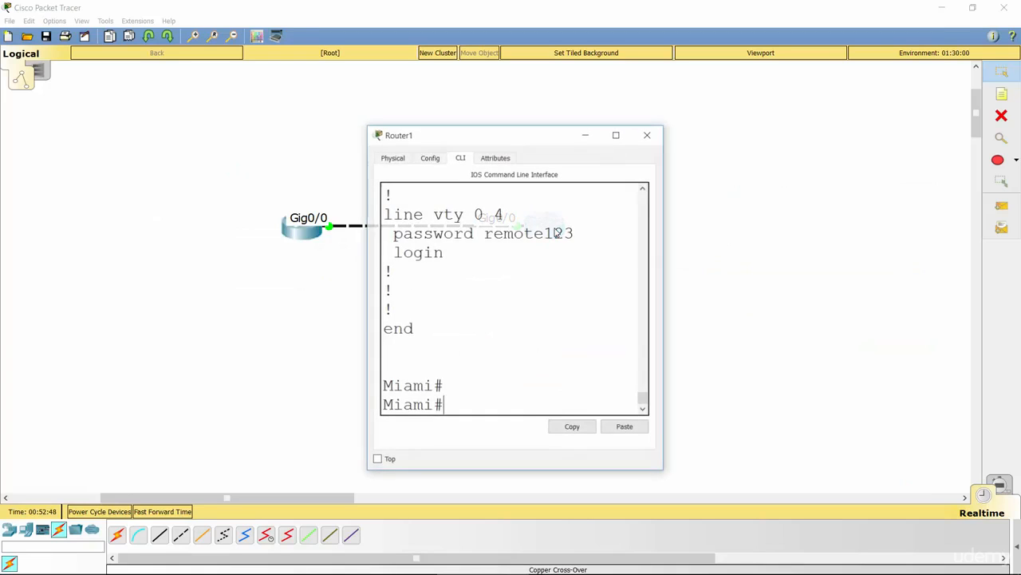
double_click(544, 142)
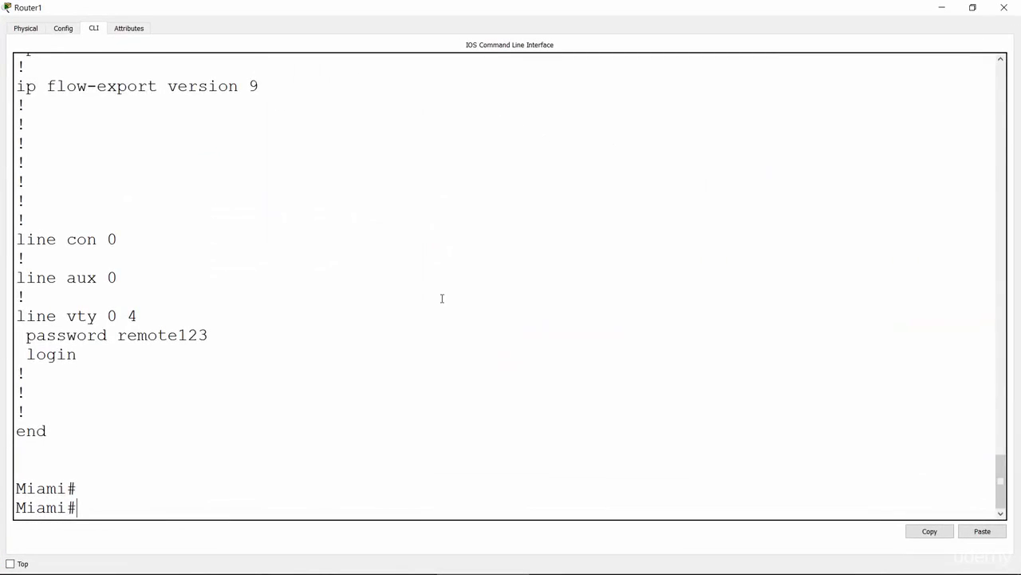
Enter global configuration mode on the Miami router with conf t
key("Return")
key("Return")
key("Return")
type("conf t")
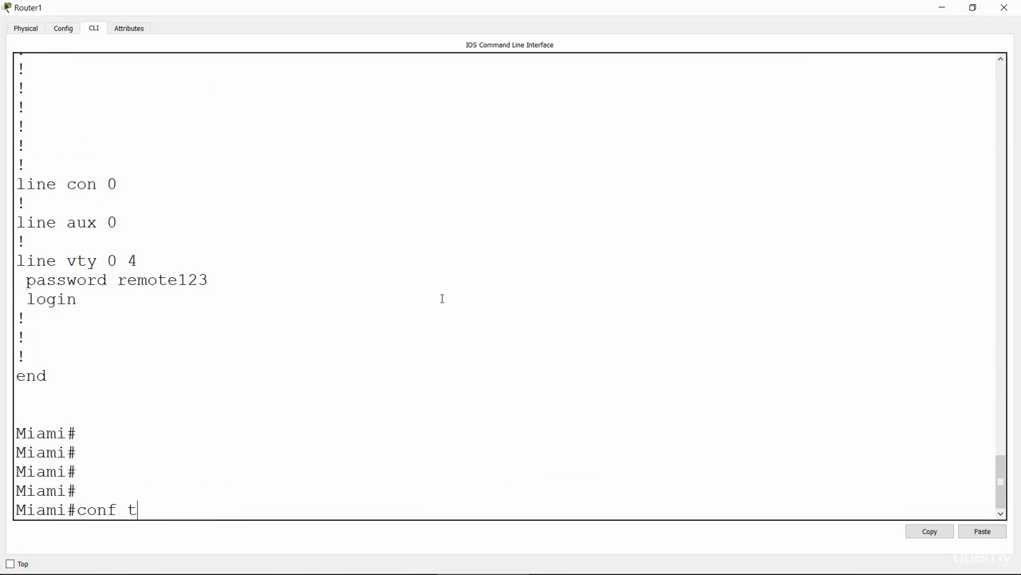
key("Return")
key("Return")
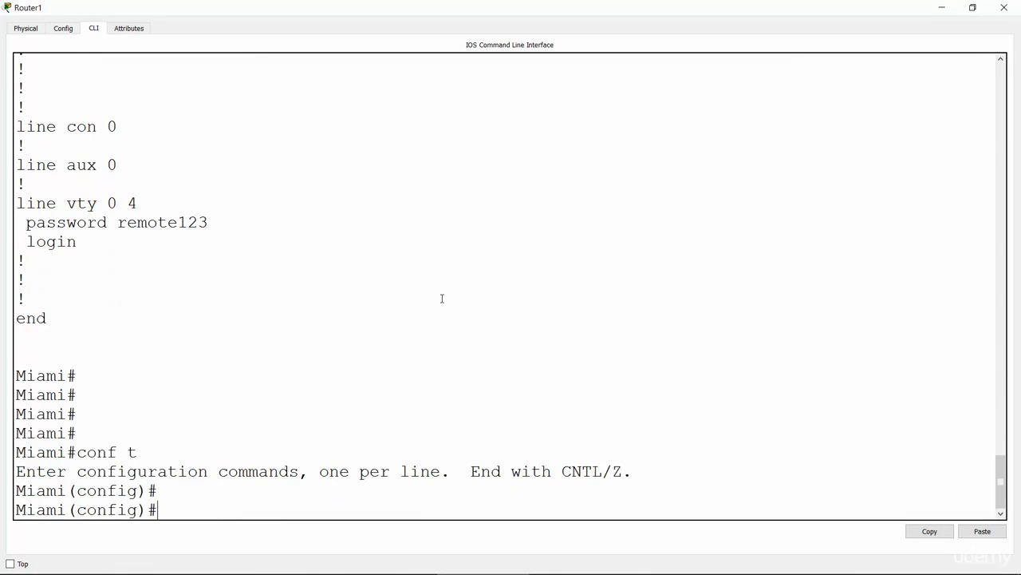
Enter interface configuration mode for gig 0/0 on the Miami router
type("interfa")
key("Tab")
type("gig")
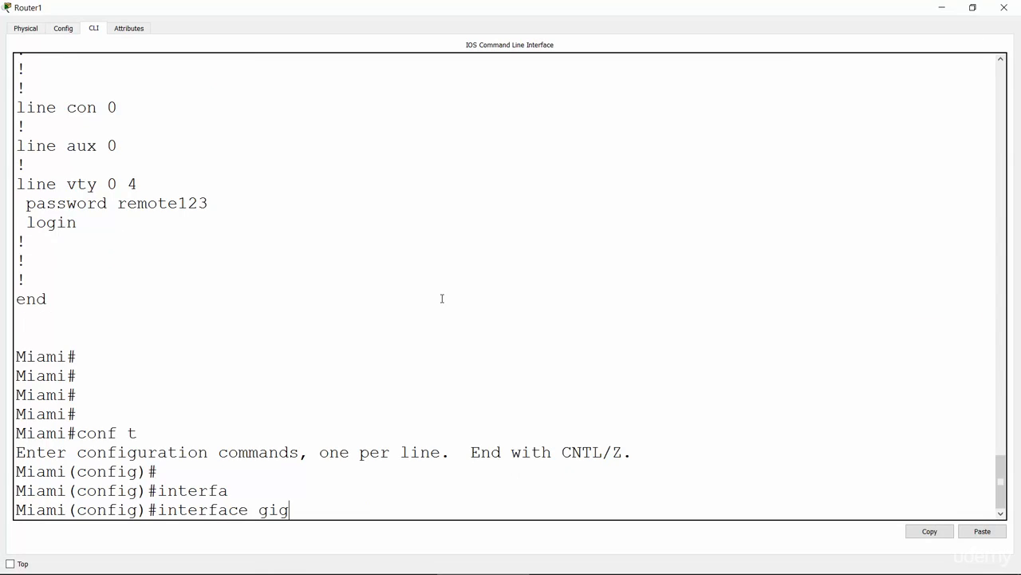
type(" 0/0")
key("Return")
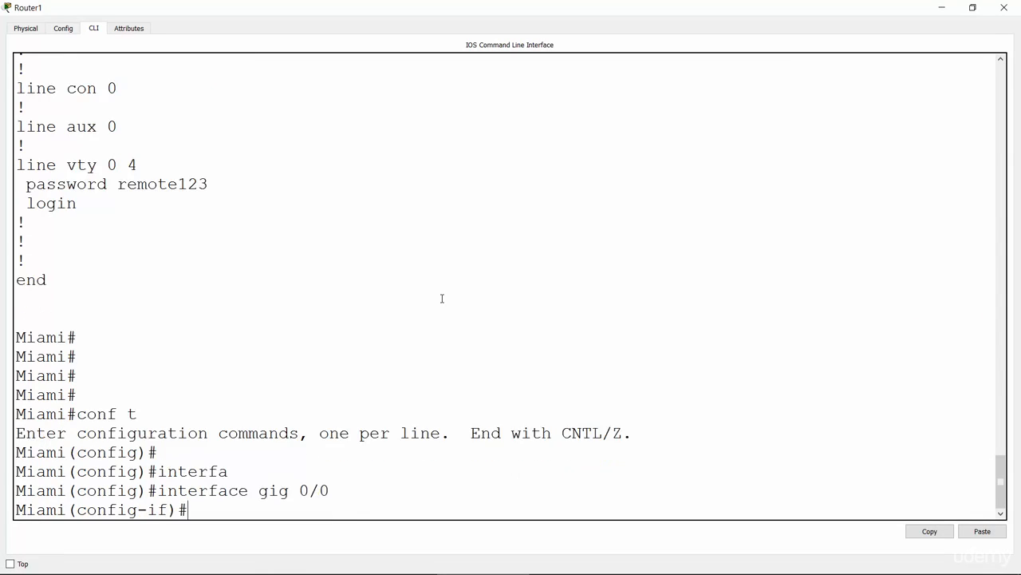
key("Return")
Assign the IPv6 address 2001:db8:bcad::6/64 to Miami's gig 0/0, reusing the copied Madrid address with its host part changed to 6
type("i")
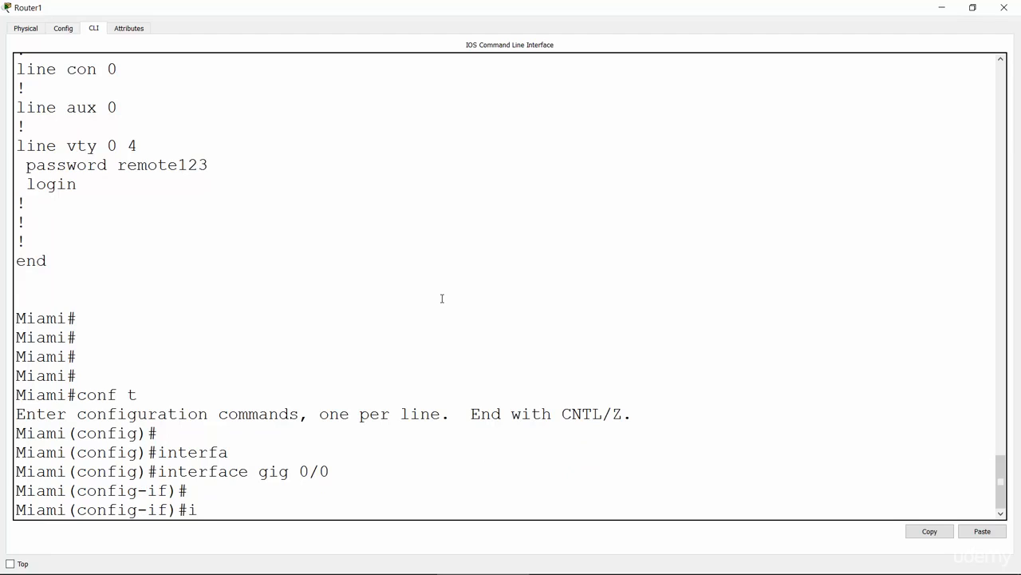
type("pv")
key("Tab")
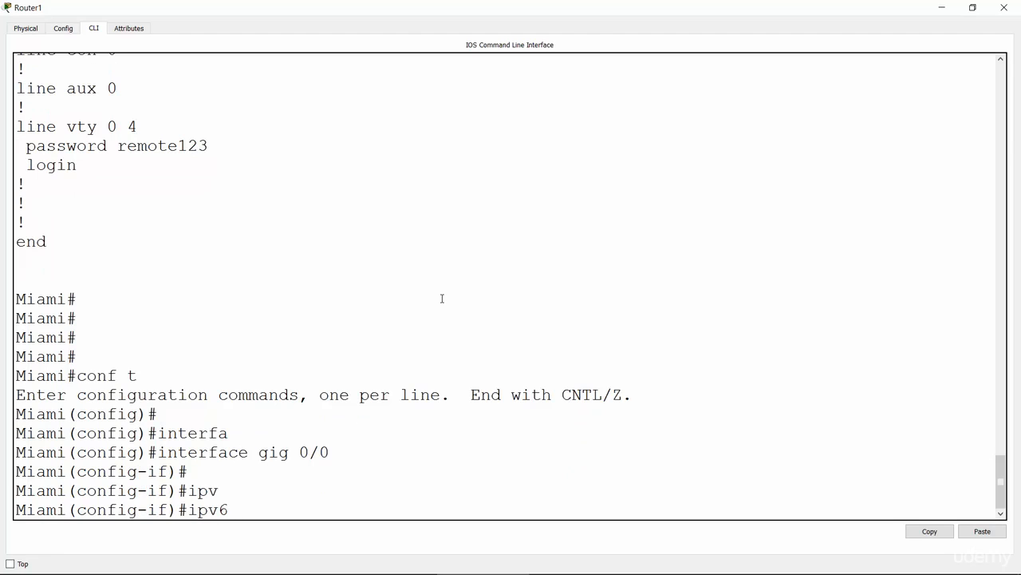
type("add")
key("Tab")
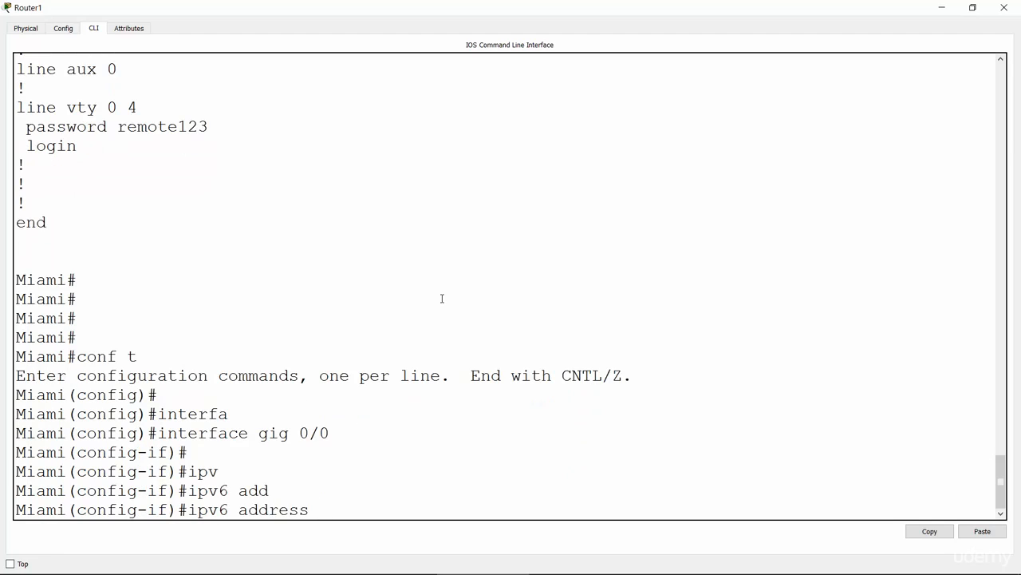
right_click(442, 299)
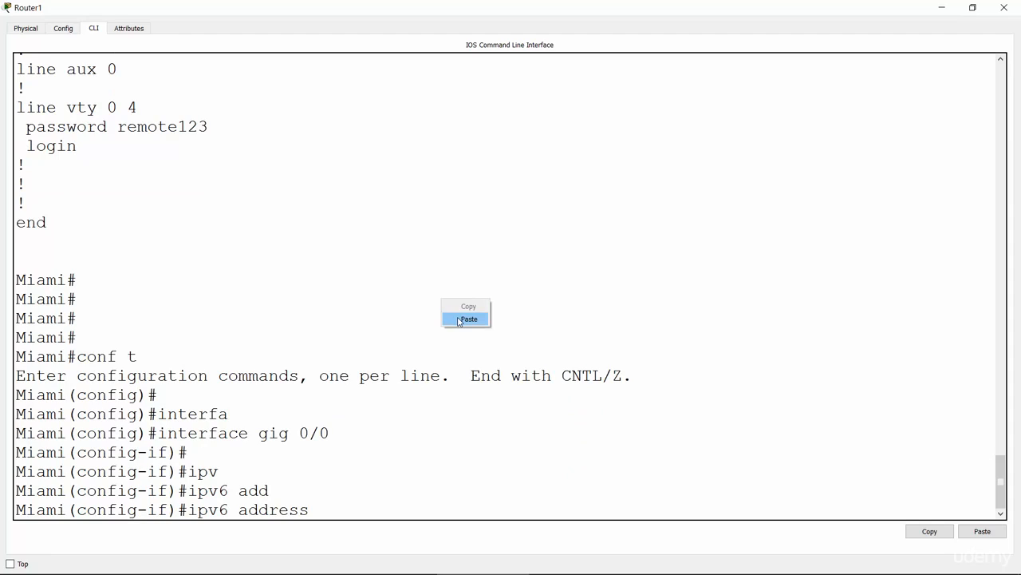
left_click(467, 319)
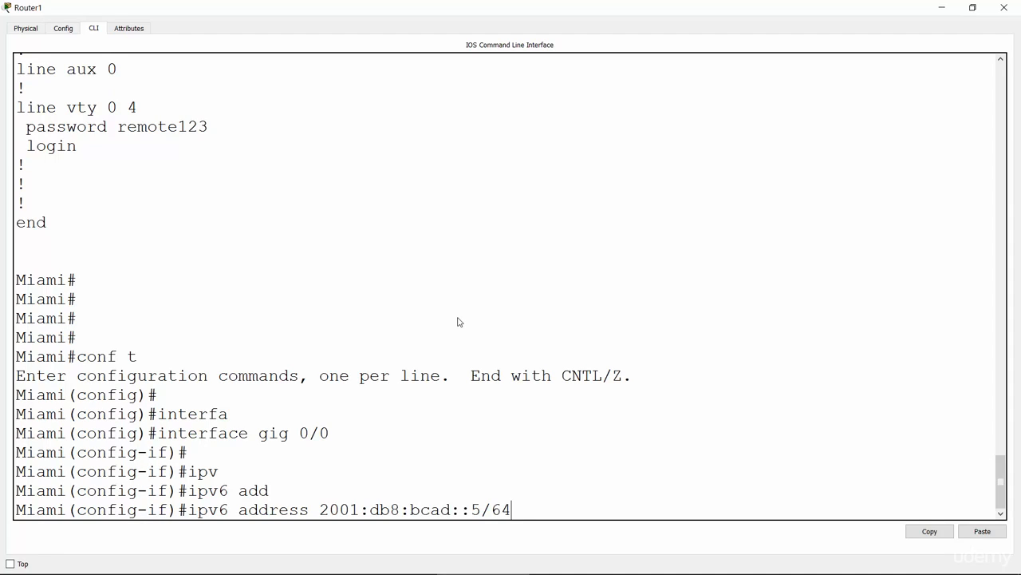
key("BackSpace")
type("6")
key("Return")
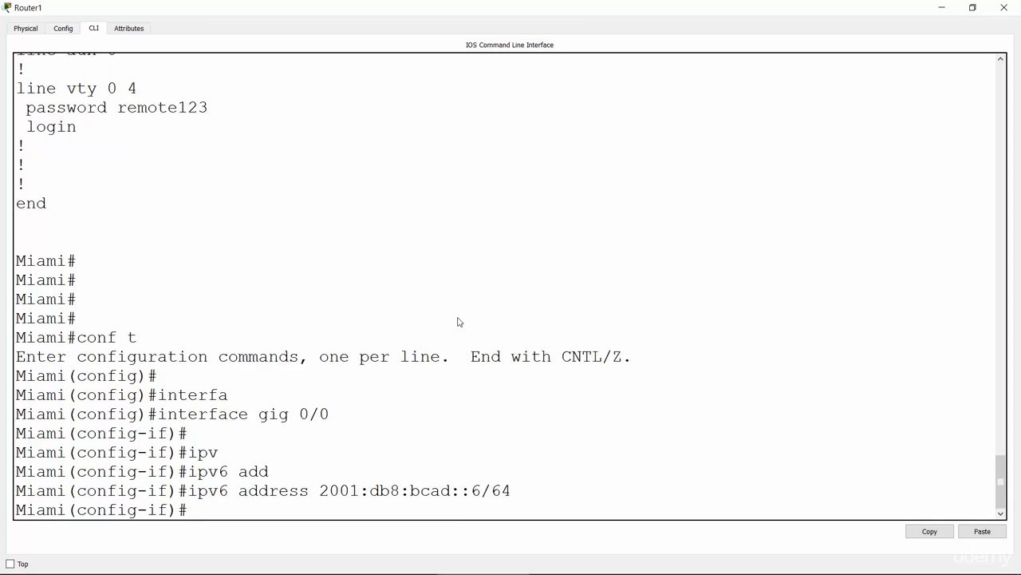
Enable Miami's gig 0/0 interface with no shut
type("no shut")
key("Return")
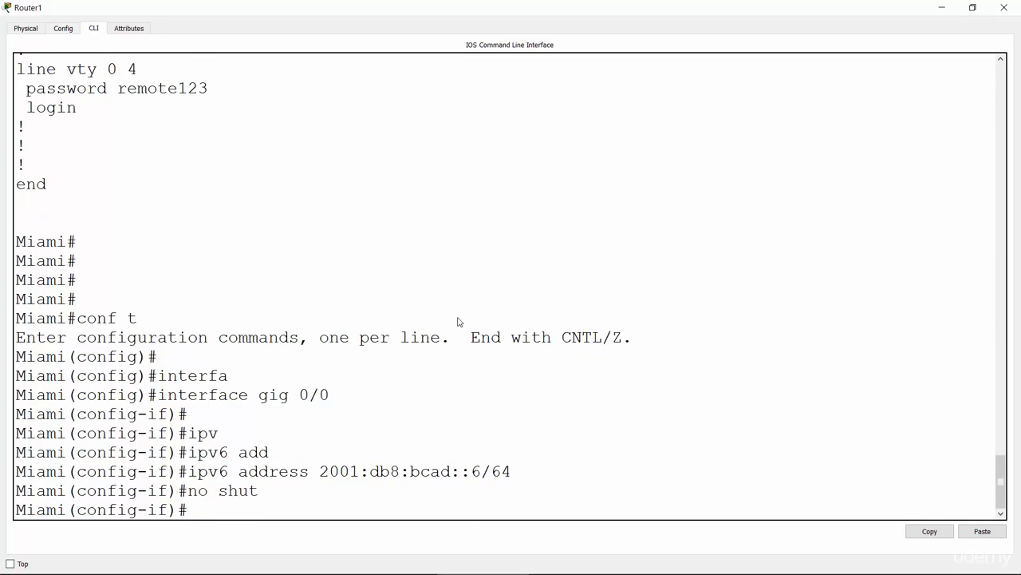
key("Return")
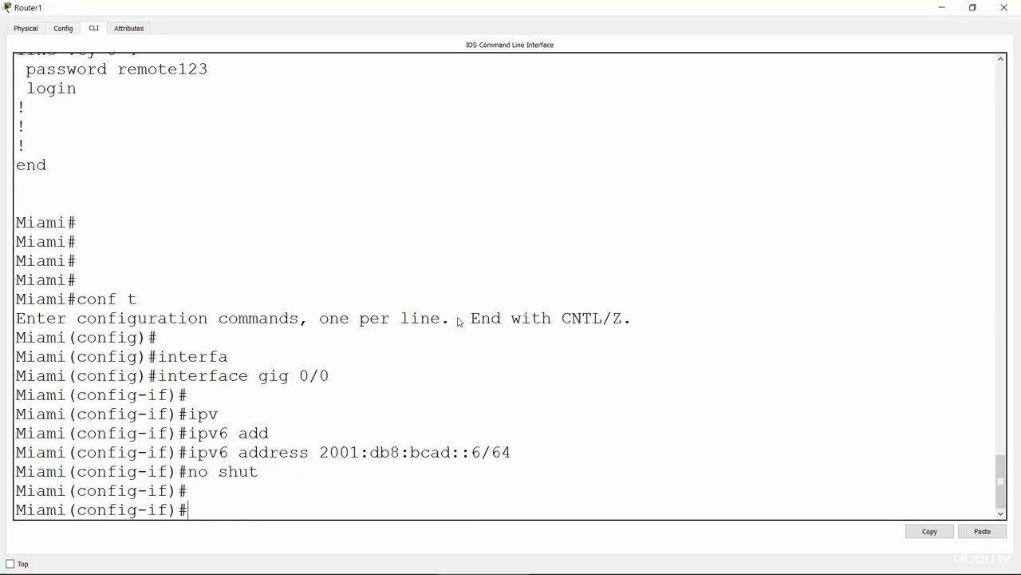
Switch to the PowerPoint slide show and draw a check mark beside task 1, configuring the Gig0/0 interfaces
key("alt+Tab")
left_click(633, 256)
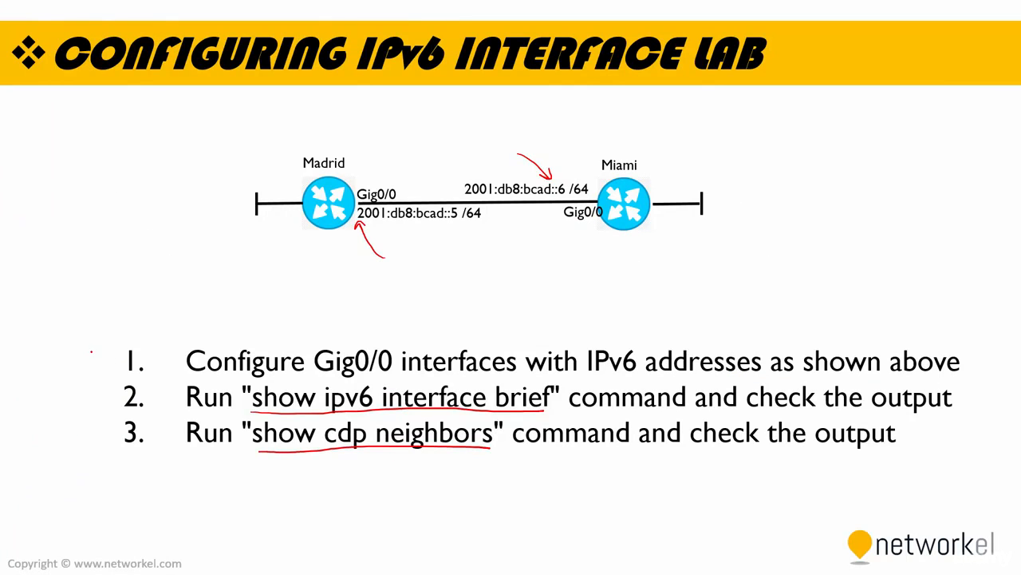
mouse_move(94, 350)
left_mouse_down()
mouse_move(104, 370)
mouse_move(154, 291)
left_mouse_up()
Switch back to the Miami router's CLI in Packet Tracer and return to privileged EXEC mode with end
key("alt+Tab")
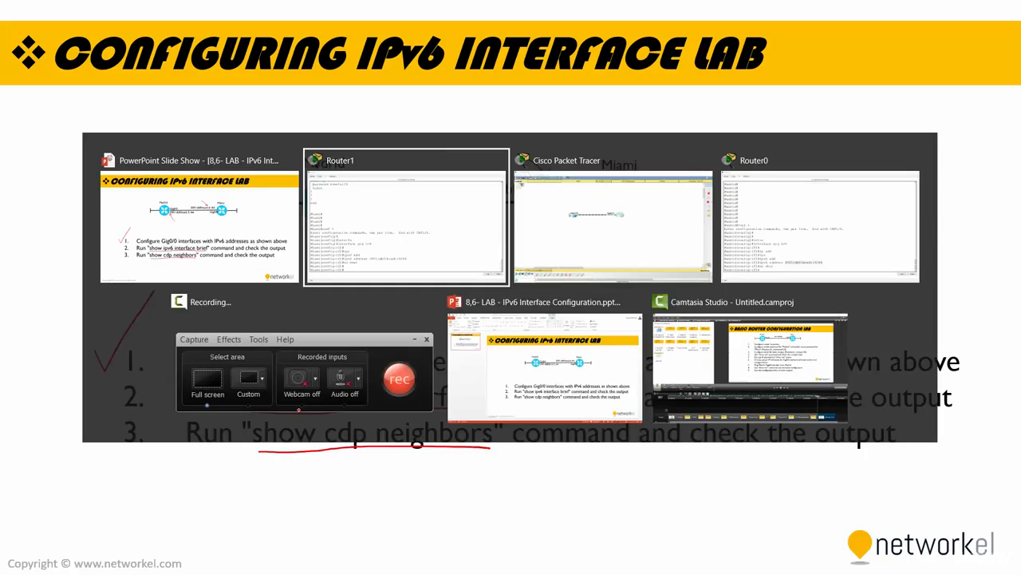
left_click(451, 219)
key("Return")
key("Return")
key("Return")
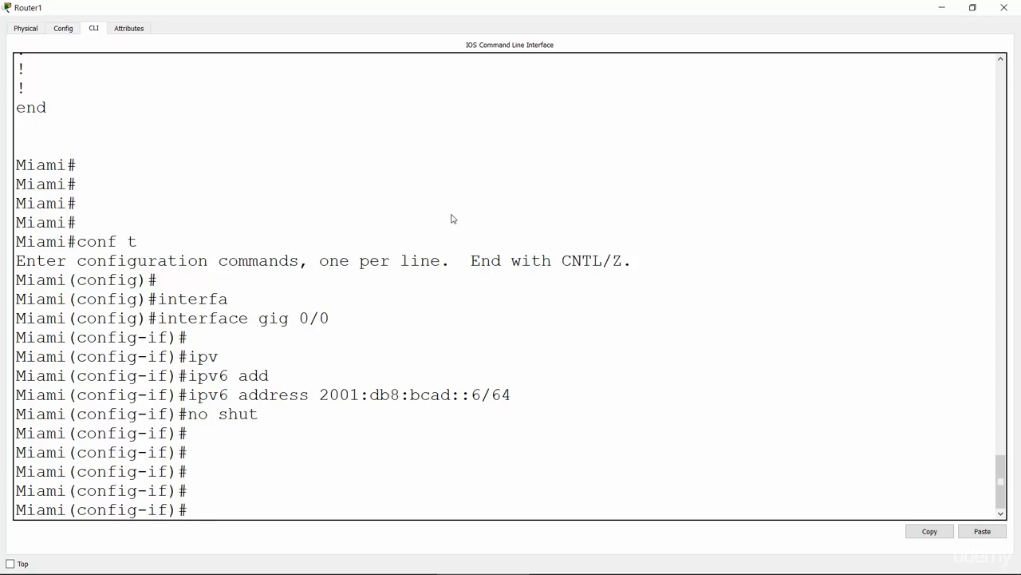
type("end")
key("Return")
key("Return")
key("Return")
key("Return")
key("Return")
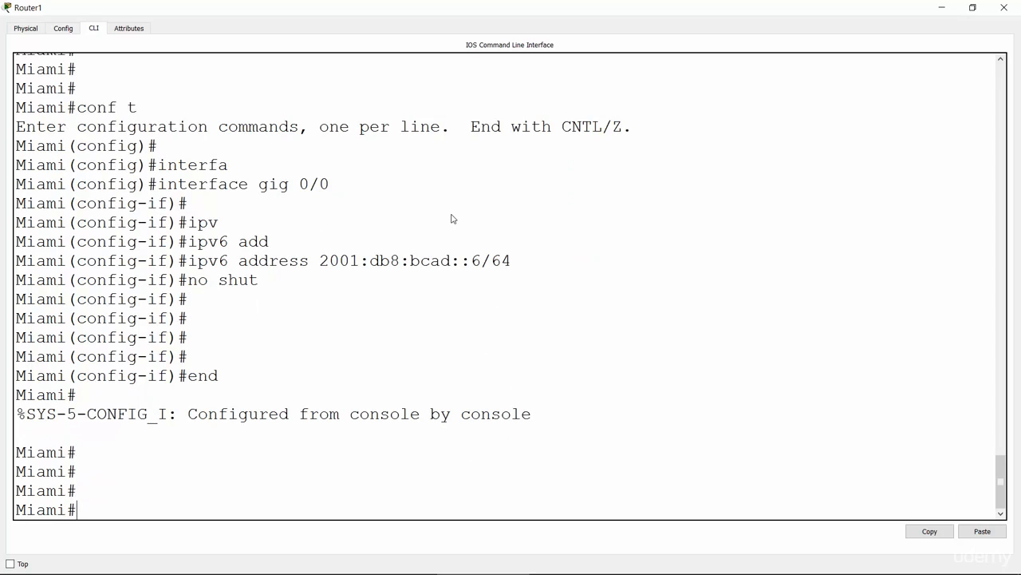
Run show ipv6 interface brief on the Miami router and highlight the GigabitEthernet0/0 entry and its global IPv6 address
type("sho")
key("Tab")
type("ipv")
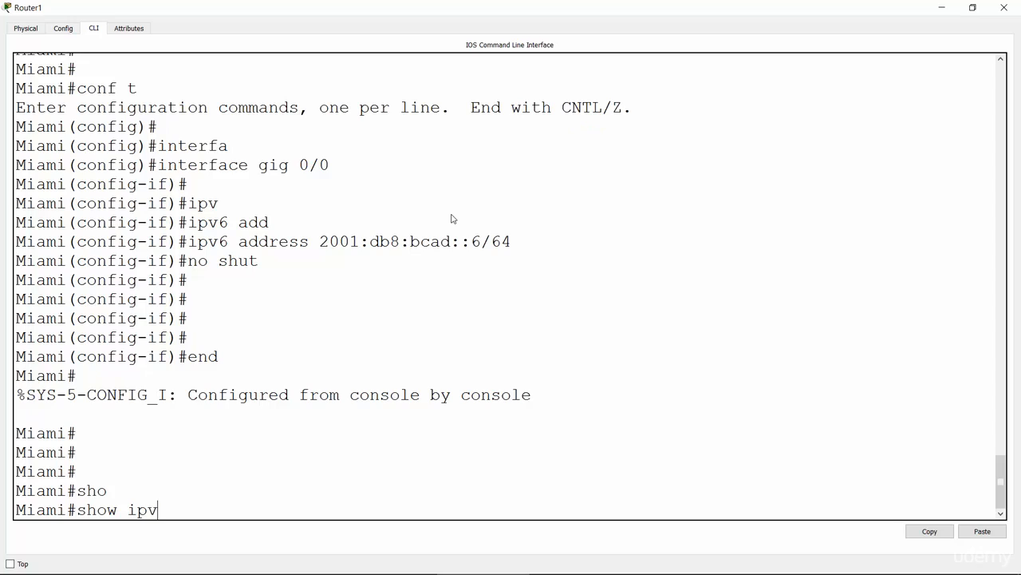
key("Tab")
type("inter")
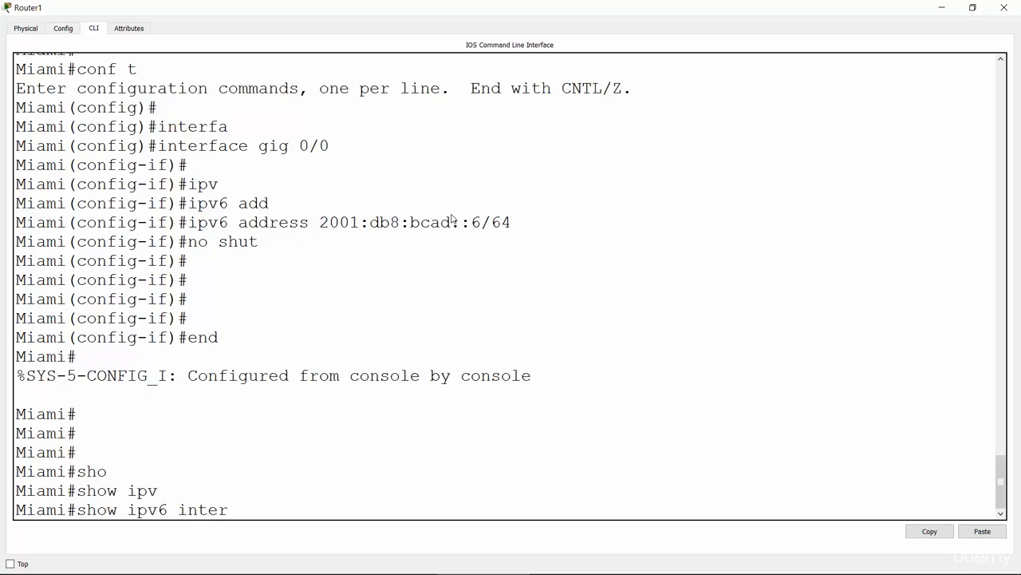
key("Tab")
type("bri")
key("Tab")
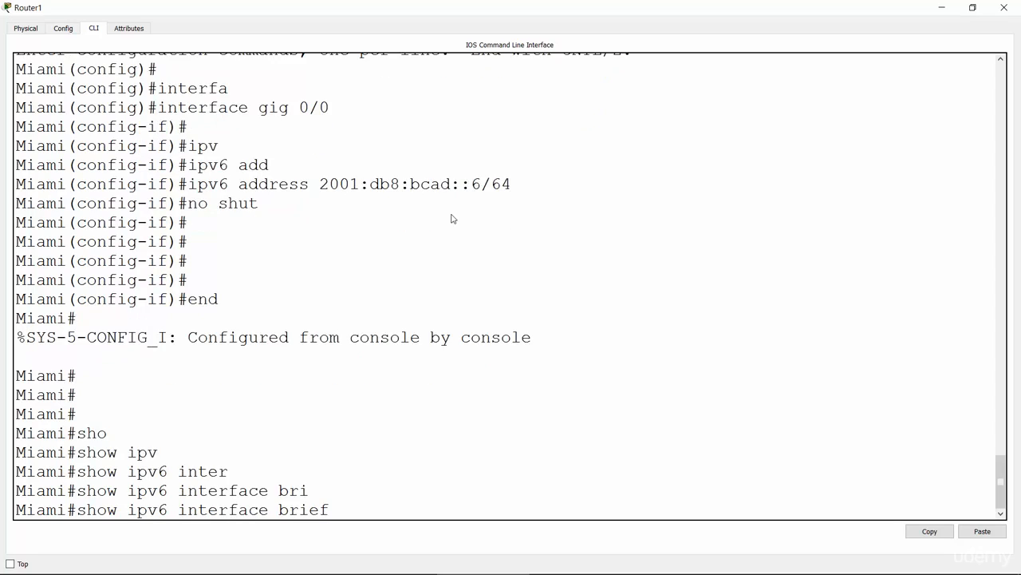
key("Return")
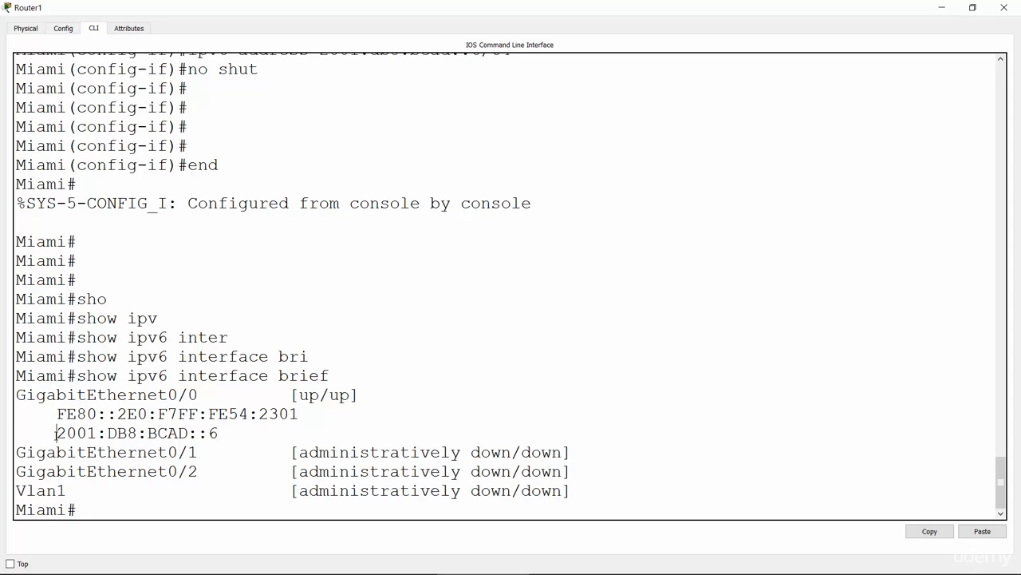
left_click_drag(55, 433, 215, 433)
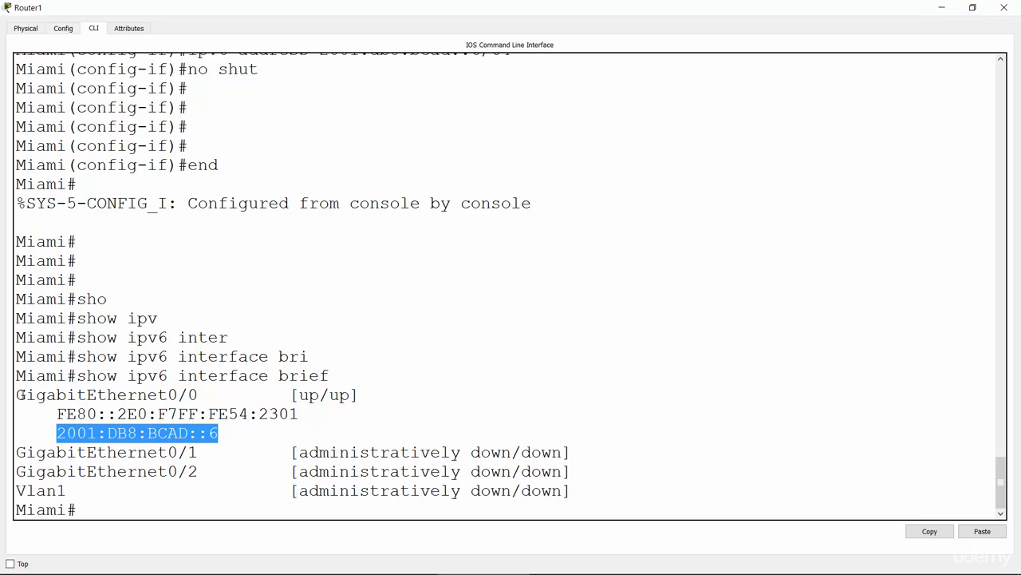
left_click_drag(27, 394, 198, 394)
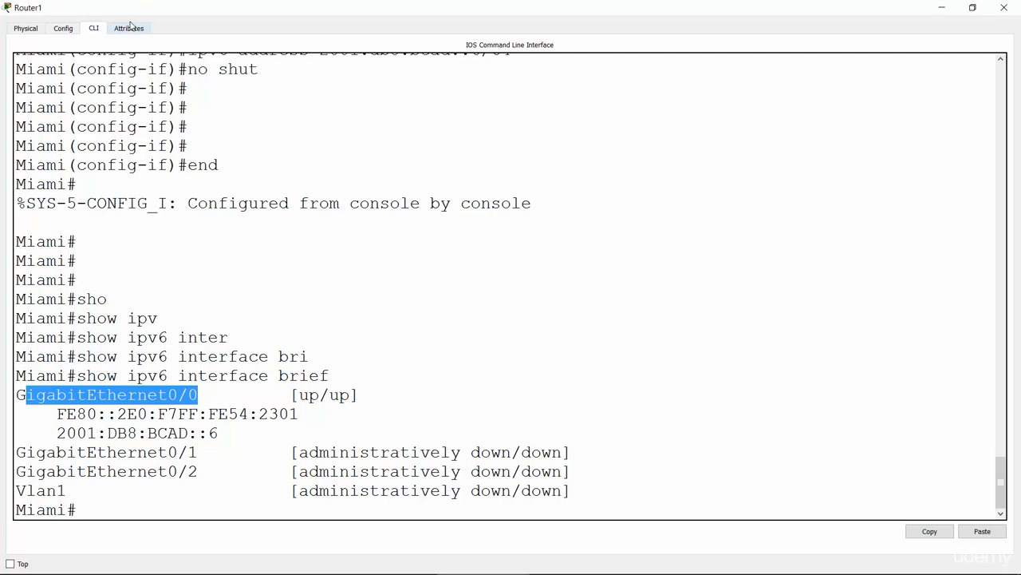
Minimize the Miami router window and draw check marks beside tasks 2 and 3 on the PowerPoint slide
left_click(943, 8)
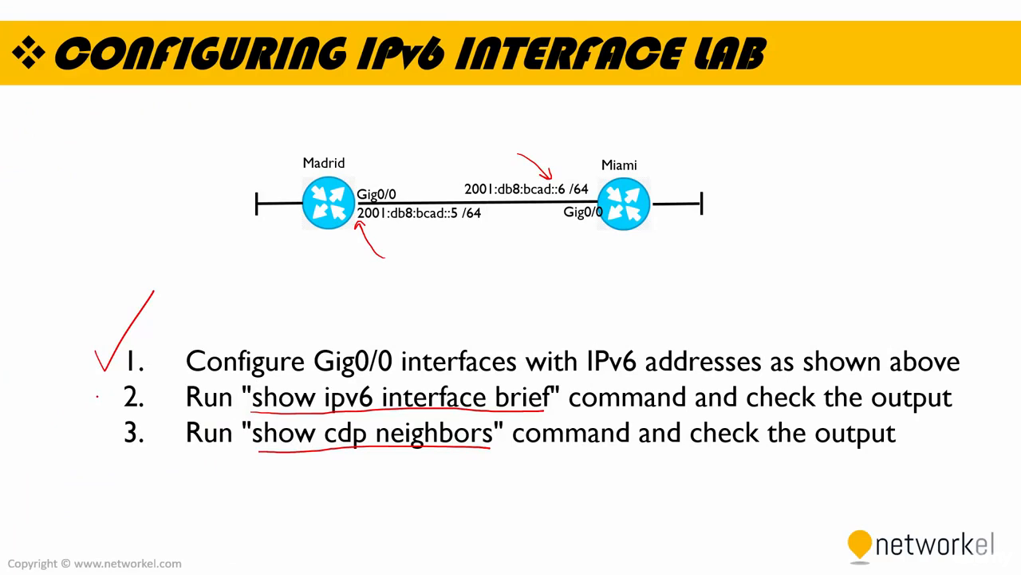
left_click_drag(98, 394, 121, 374)
left_click_drag(99, 438, 126, 413)
Switch to the Packet Tracer topology, open the Madrid router's CLI maximized, and bring up a fresh interface configuration prompt
key("alt+Tab")
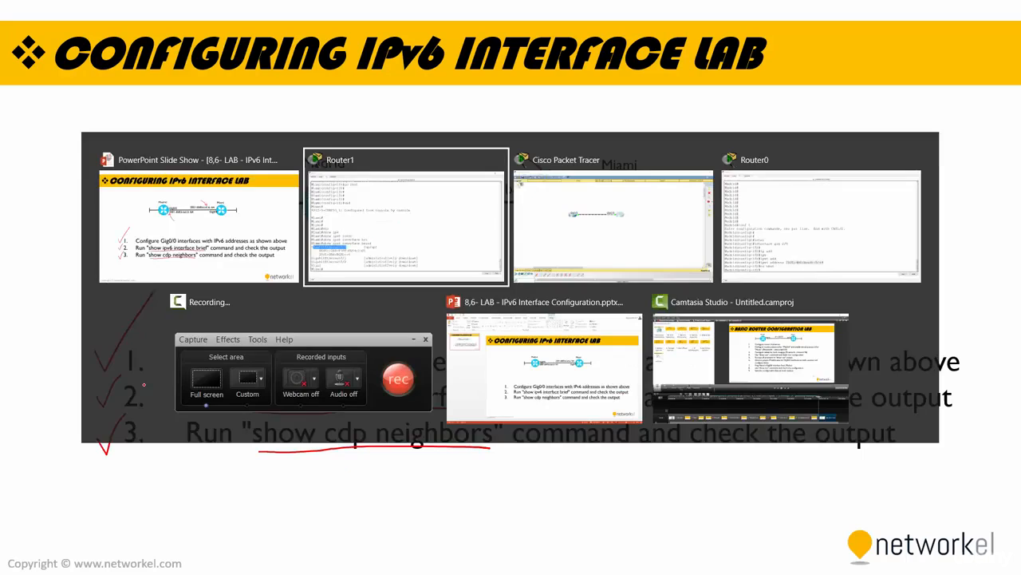
key("alt+Tab")
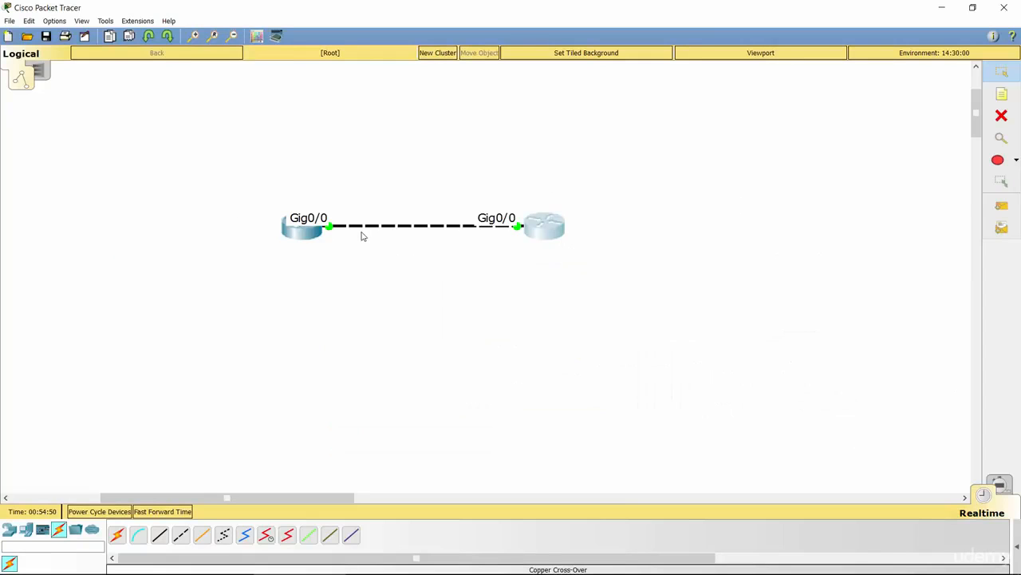
left_click(304, 234)
double_click(517, 137)
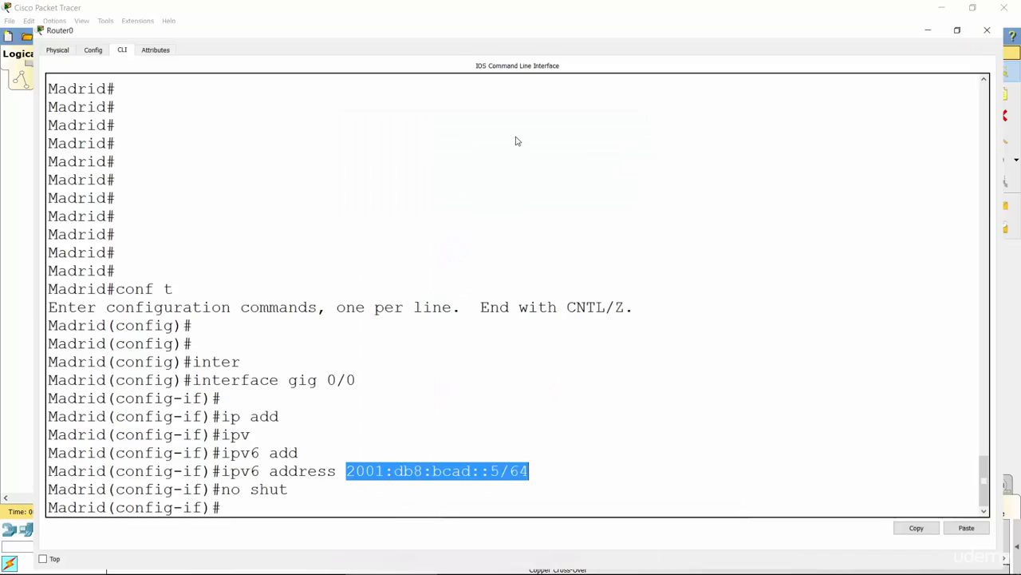
left_click(454, 353)
key("Return")
key("Return")
key("Return")
key("Return")
key("Return")
key("Return")
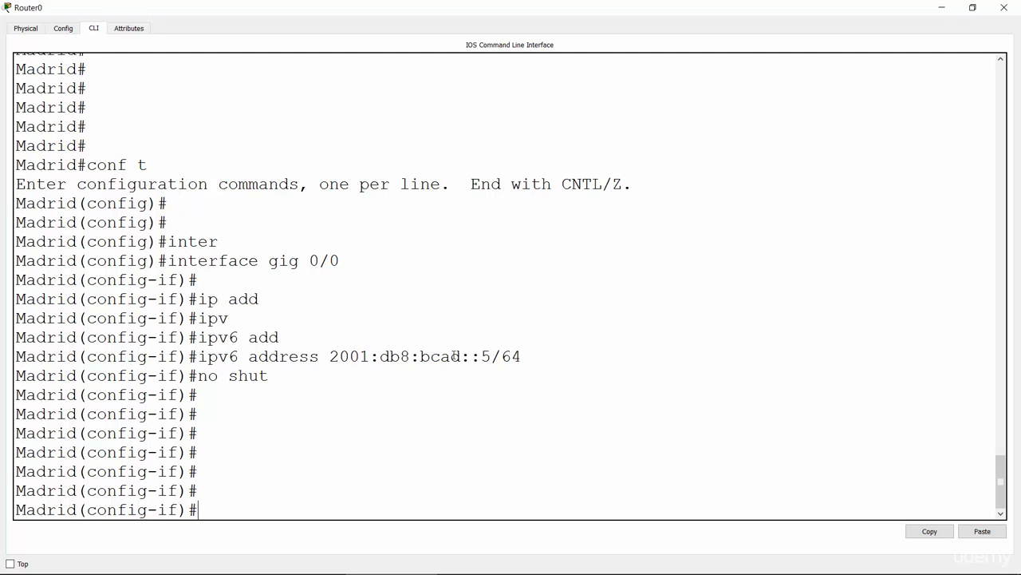
Run do show cdp neighbors from interface configuration mode on the Madrid router
type("do")
type("show cdp ")
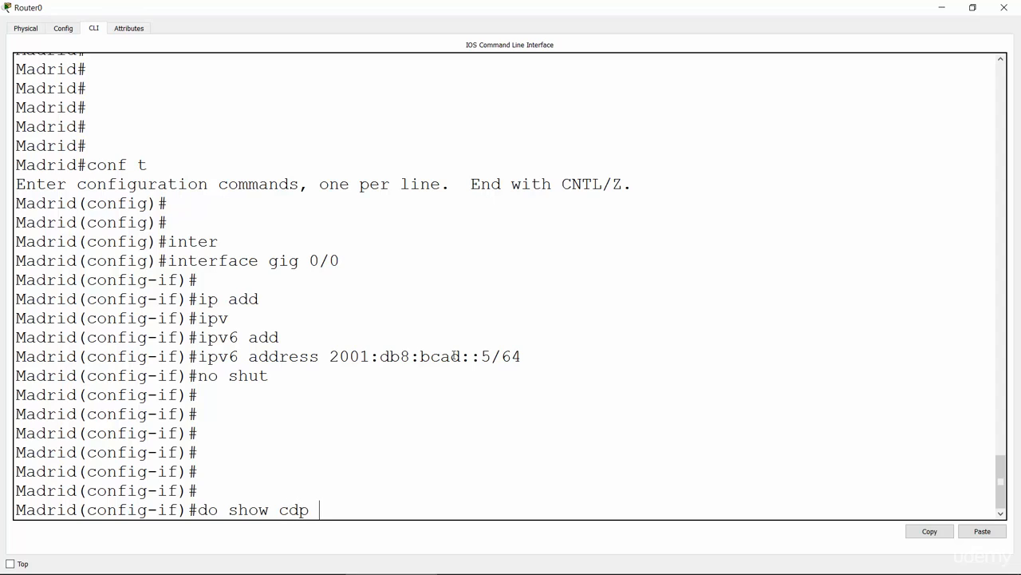
type("neighbors")
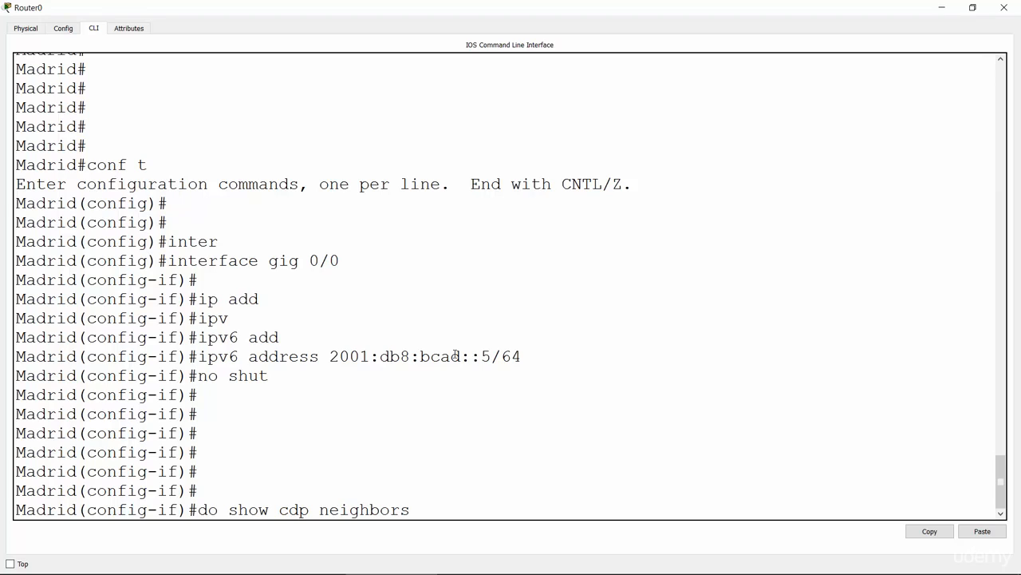
key("Return")
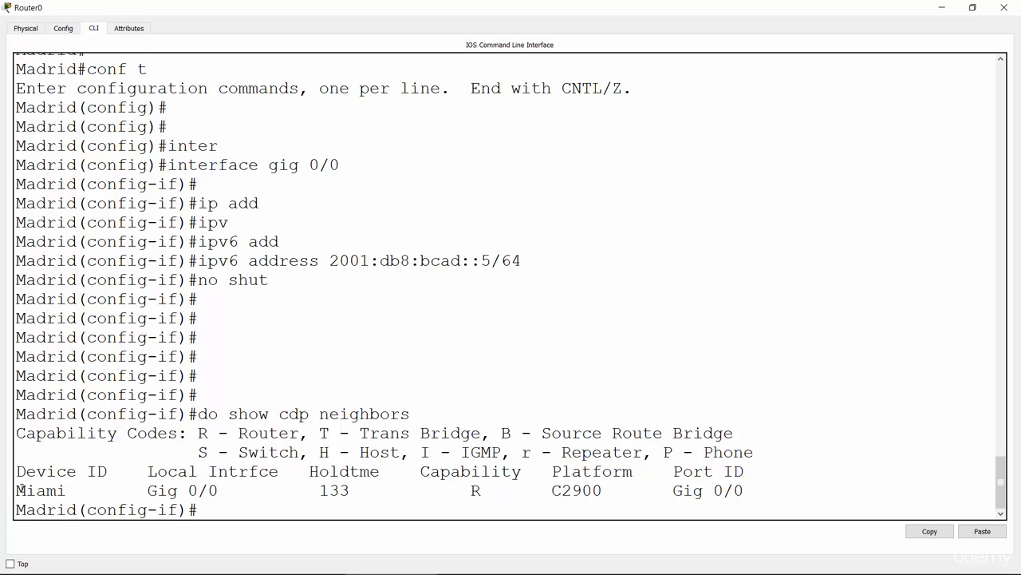
Examine the neighbor's device ID, local interface, platform and port ID in Madrid's CDP output
left_click_drag(18, 509, 78, 509)
left_click(67, 452)
left_click_drag(16, 471, 107, 471)
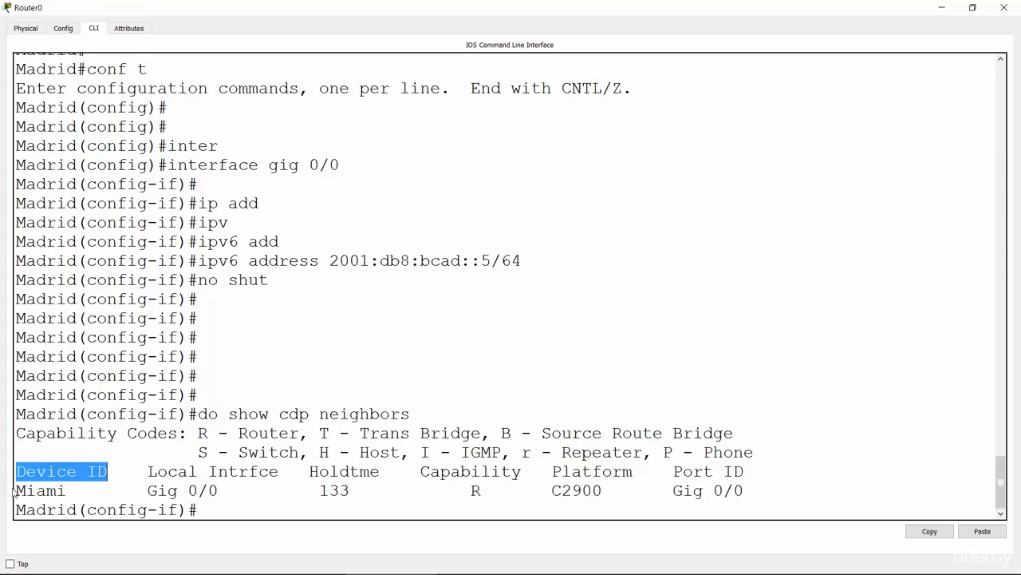
left_click_drag(16, 490, 67, 490)
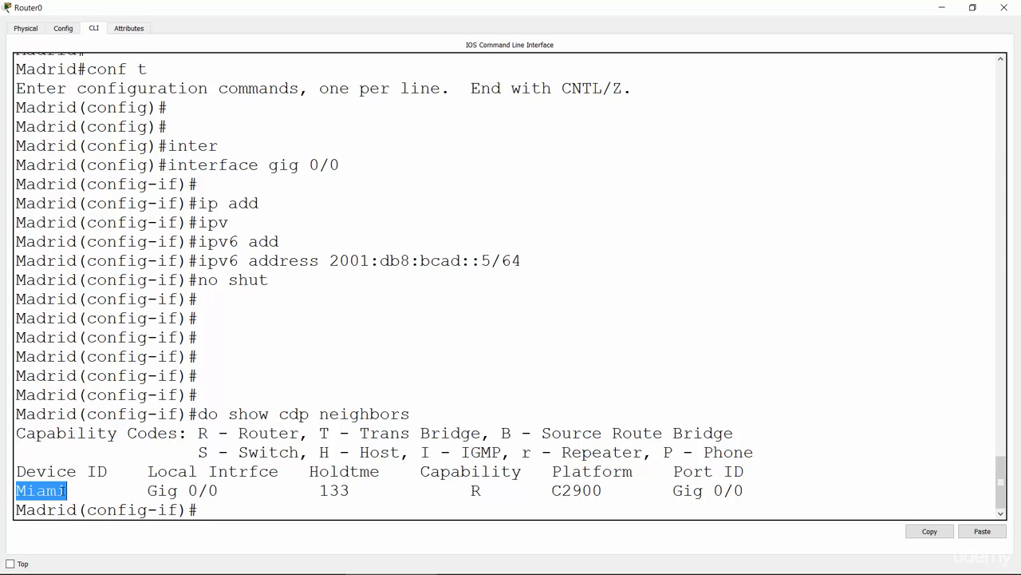
left_click(72, 512)
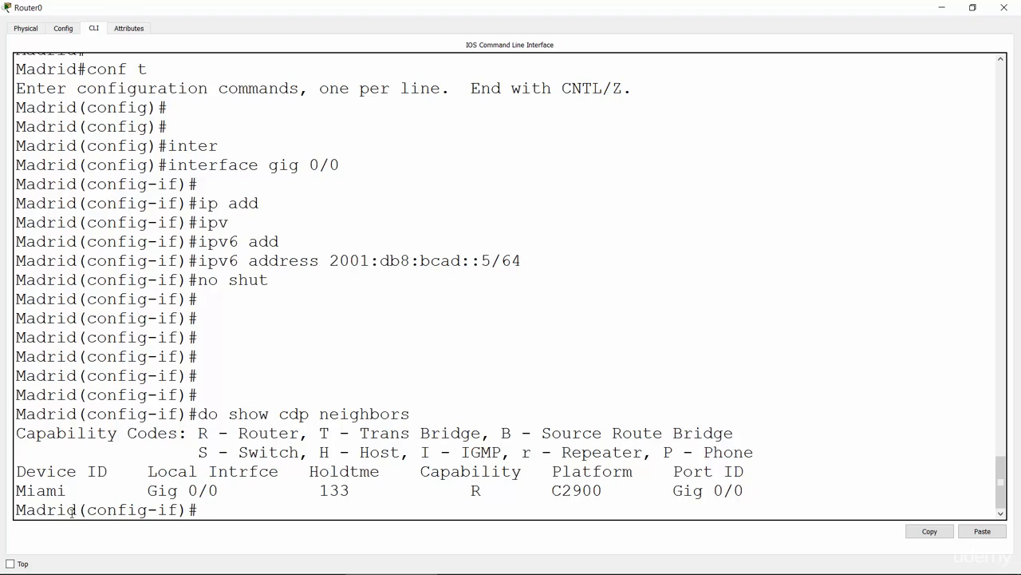
left_click_drag(148, 471, 280, 471)
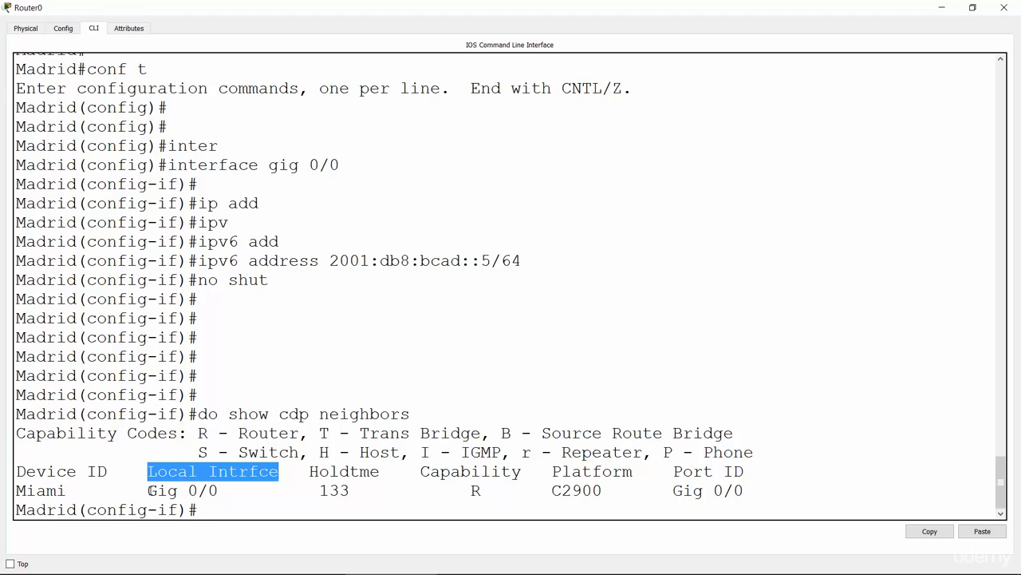
left_click_drag(149, 490, 218, 490)
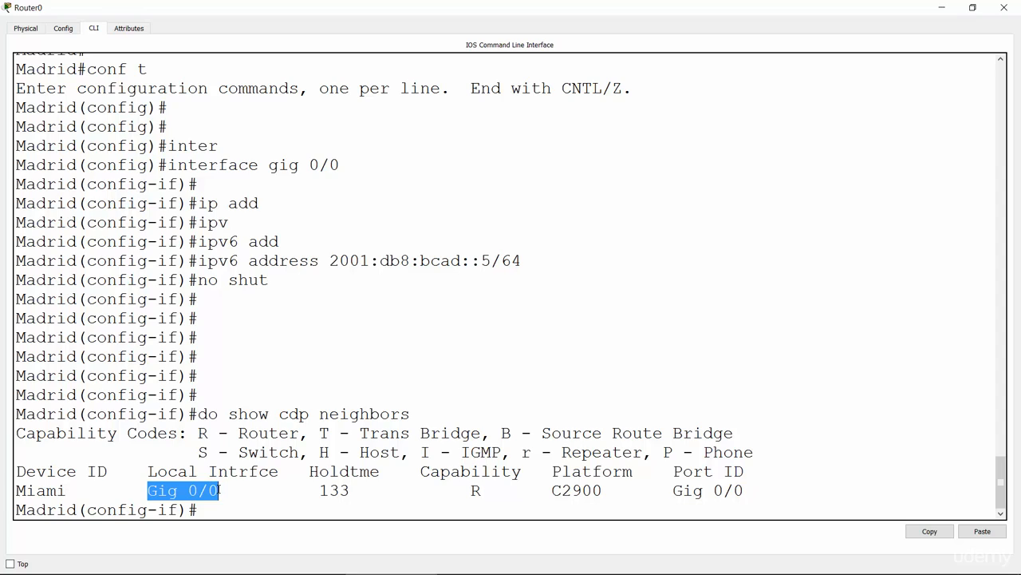
left_click(219, 490)
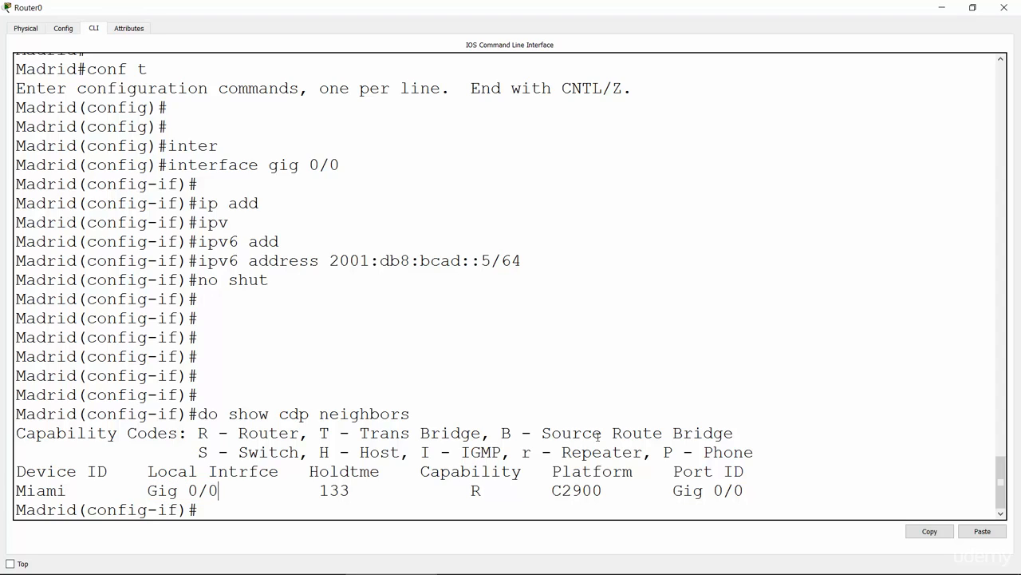
left_click_drag(551, 489, 610, 488)
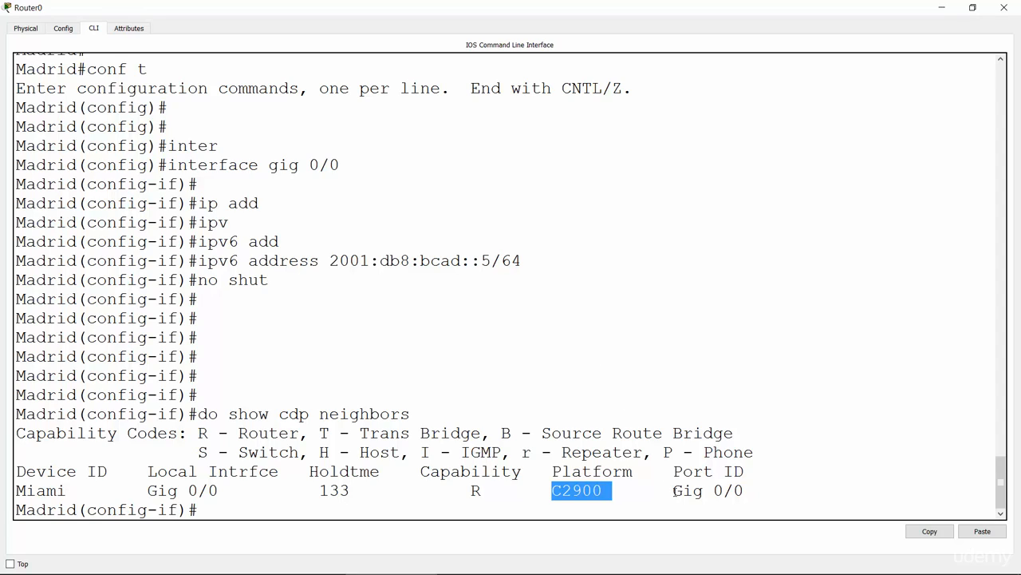
left_click_drag(674, 491, 742, 493)
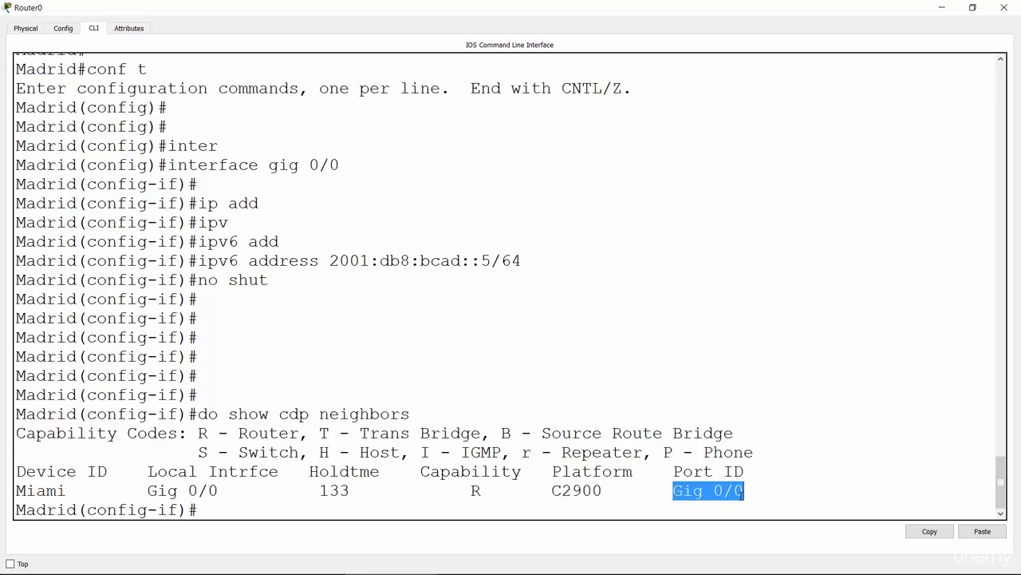